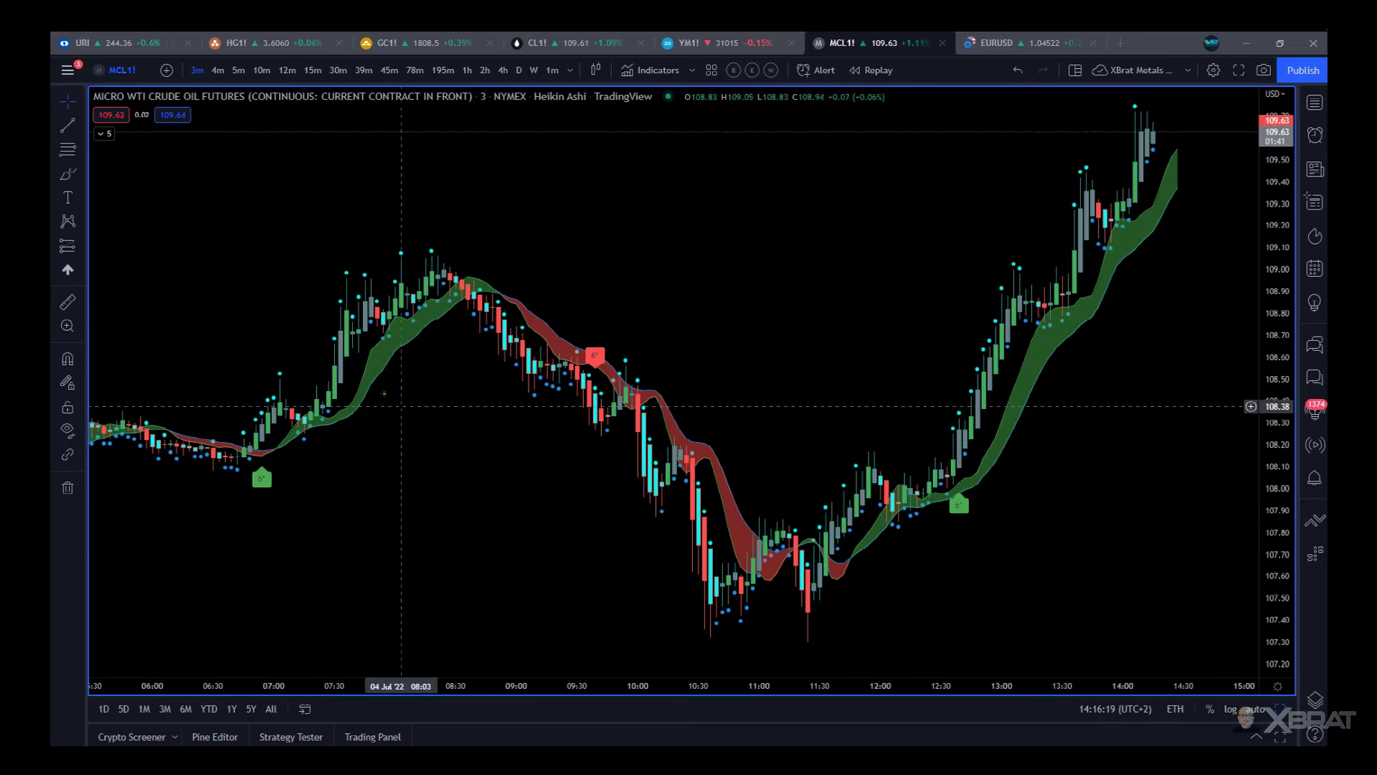
- Review the Trading Style options in The Manager indicator's settings and keep Day Trading - Aggressive
{"action": "left_click", "coordinate": [104, 132]}
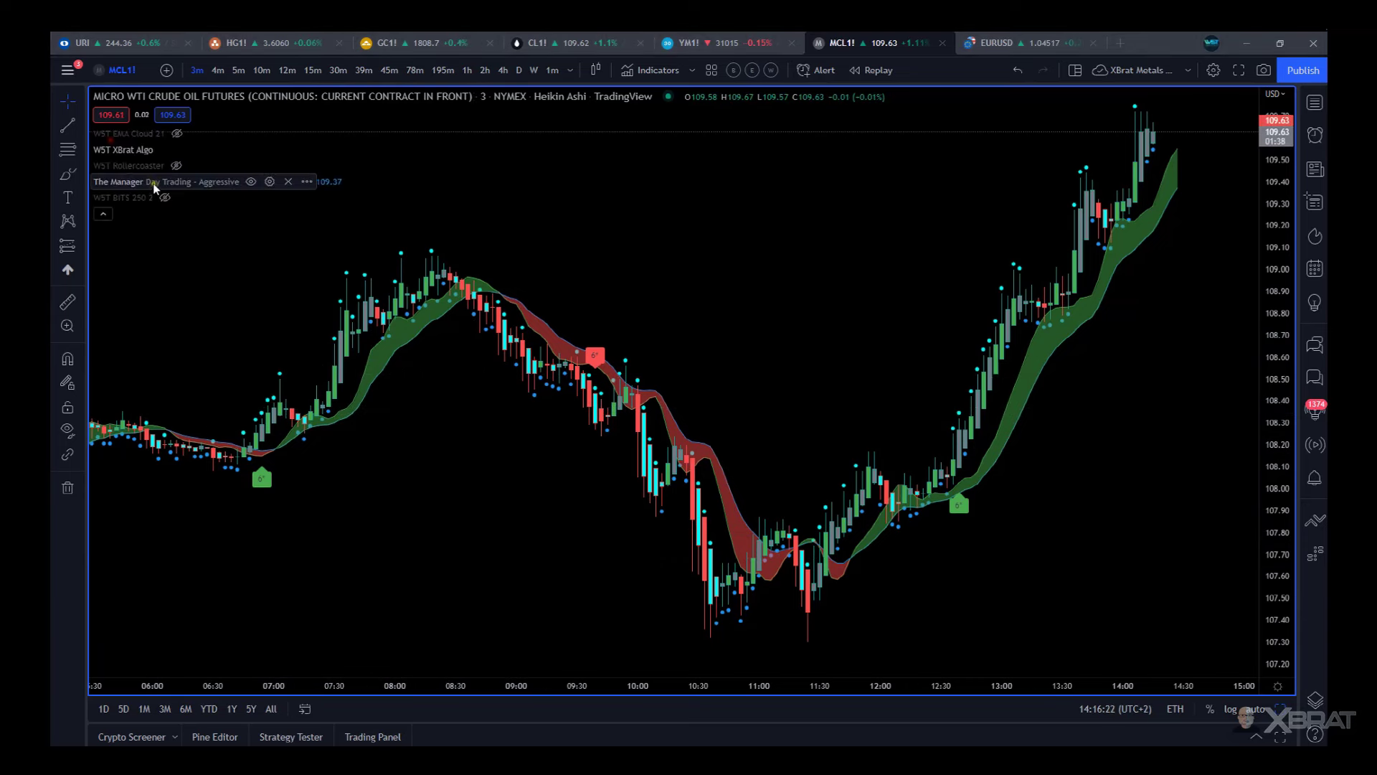
{"action": "left_click", "coordinate": [269, 182]}
{"action": "left_click", "coordinate": [702, 394]}
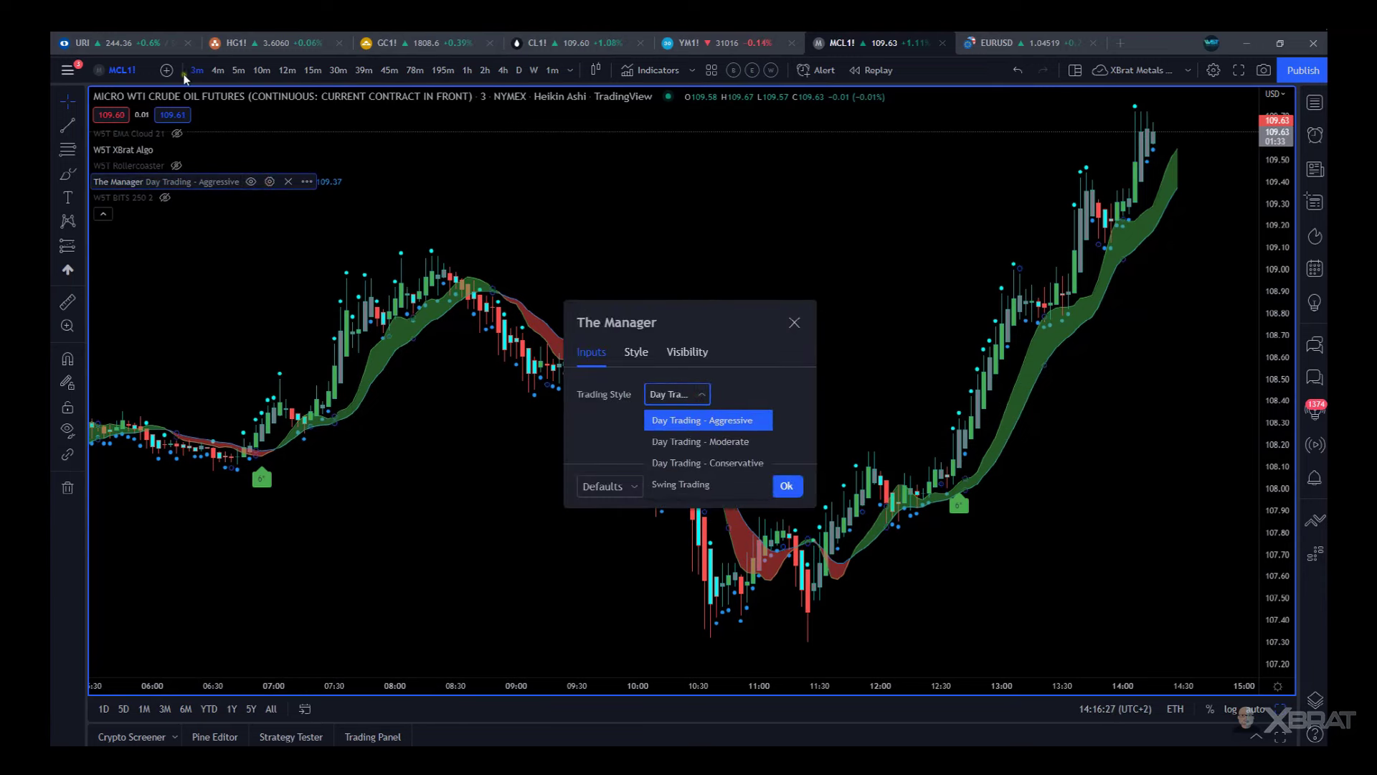
{"action": "left_click", "coordinate": [787, 486]}
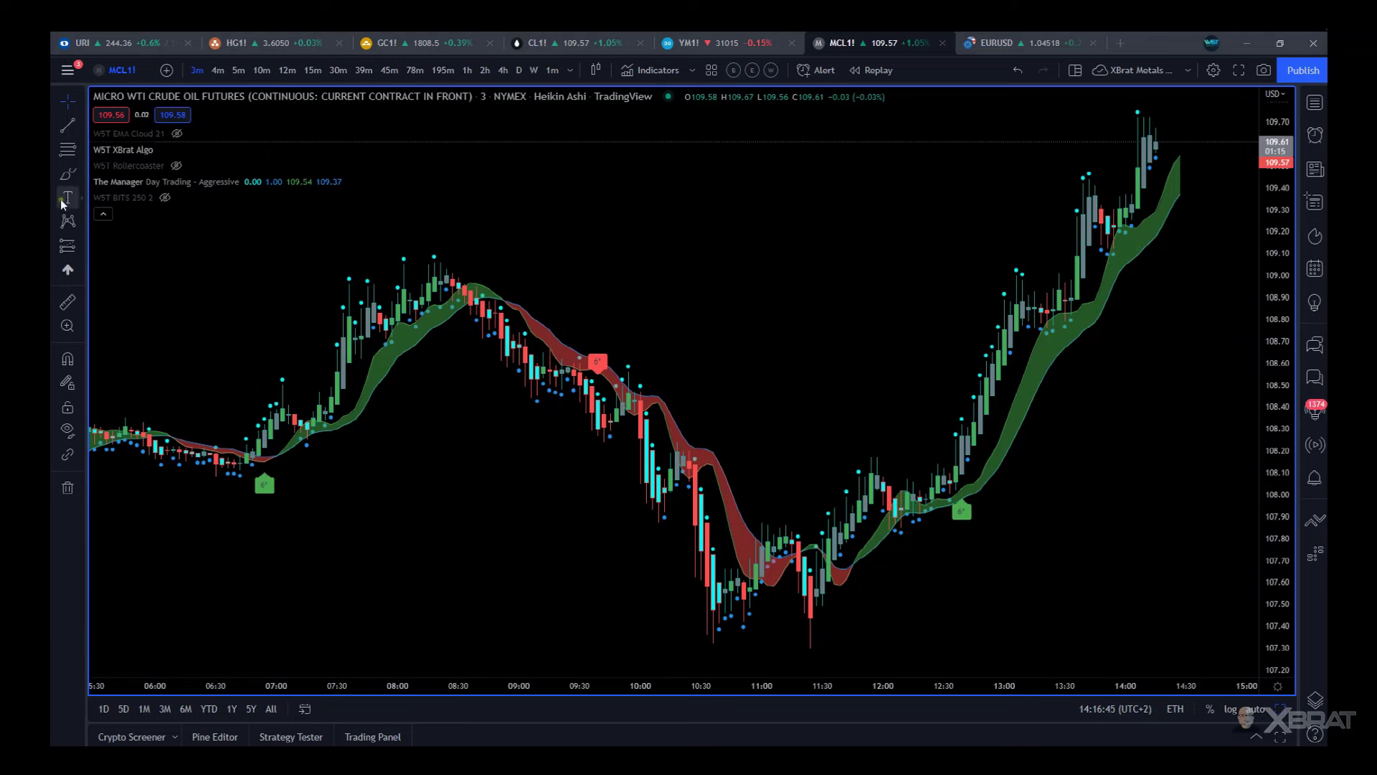
- Draw a horizontal trend line at about 108.37 from 05:42 to 07:21 and colour it green
{"action": "left_click", "coordinate": [68, 128]}
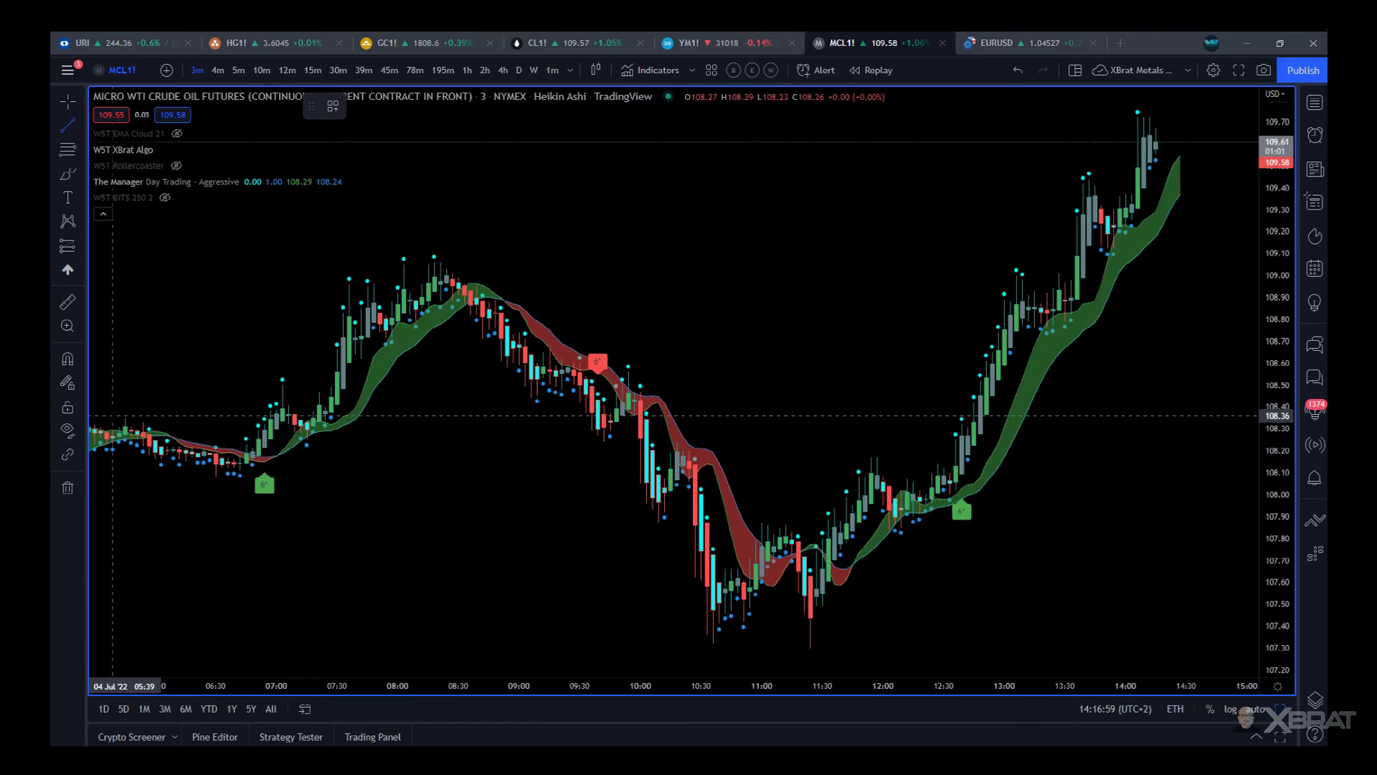
{"action": "left_click", "coordinate": [119, 414]}
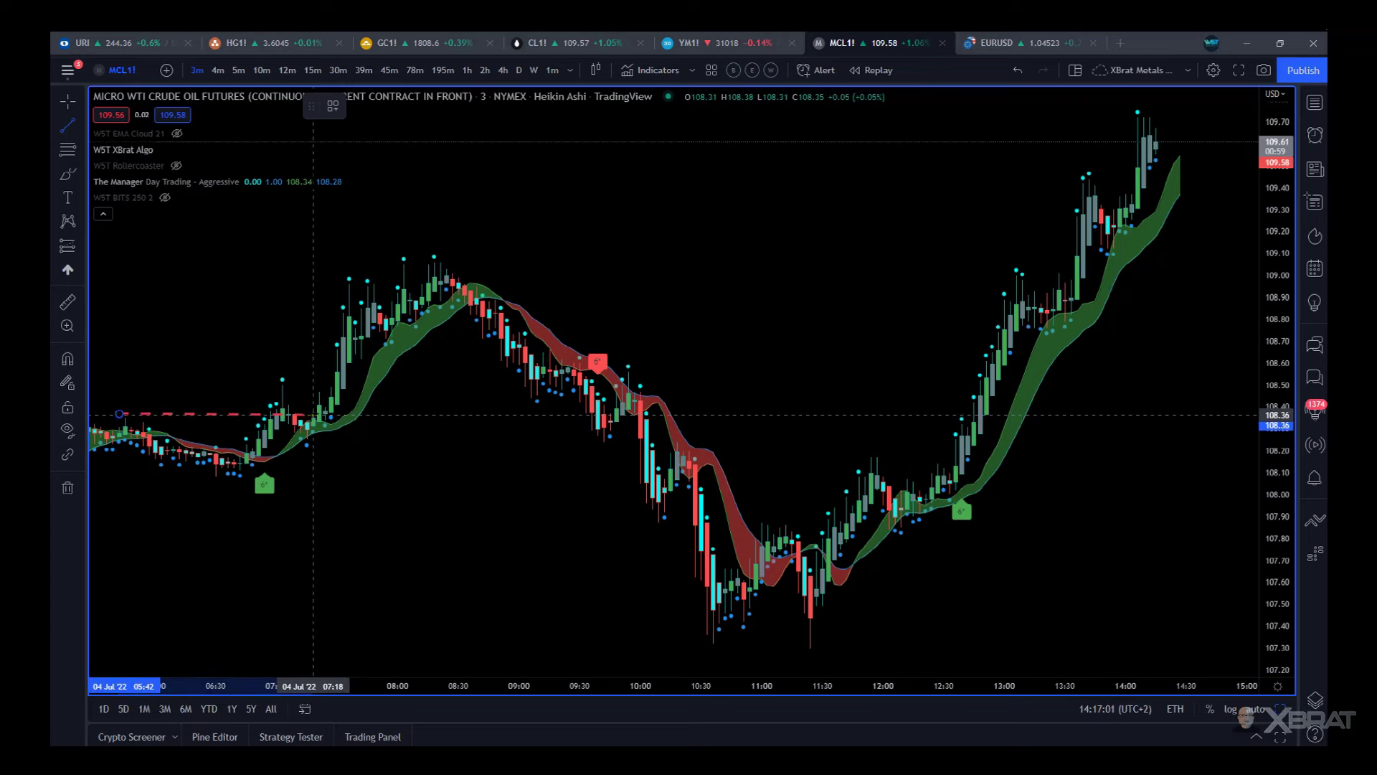
{"action": "left_click", "coordinate": [320, 413]}
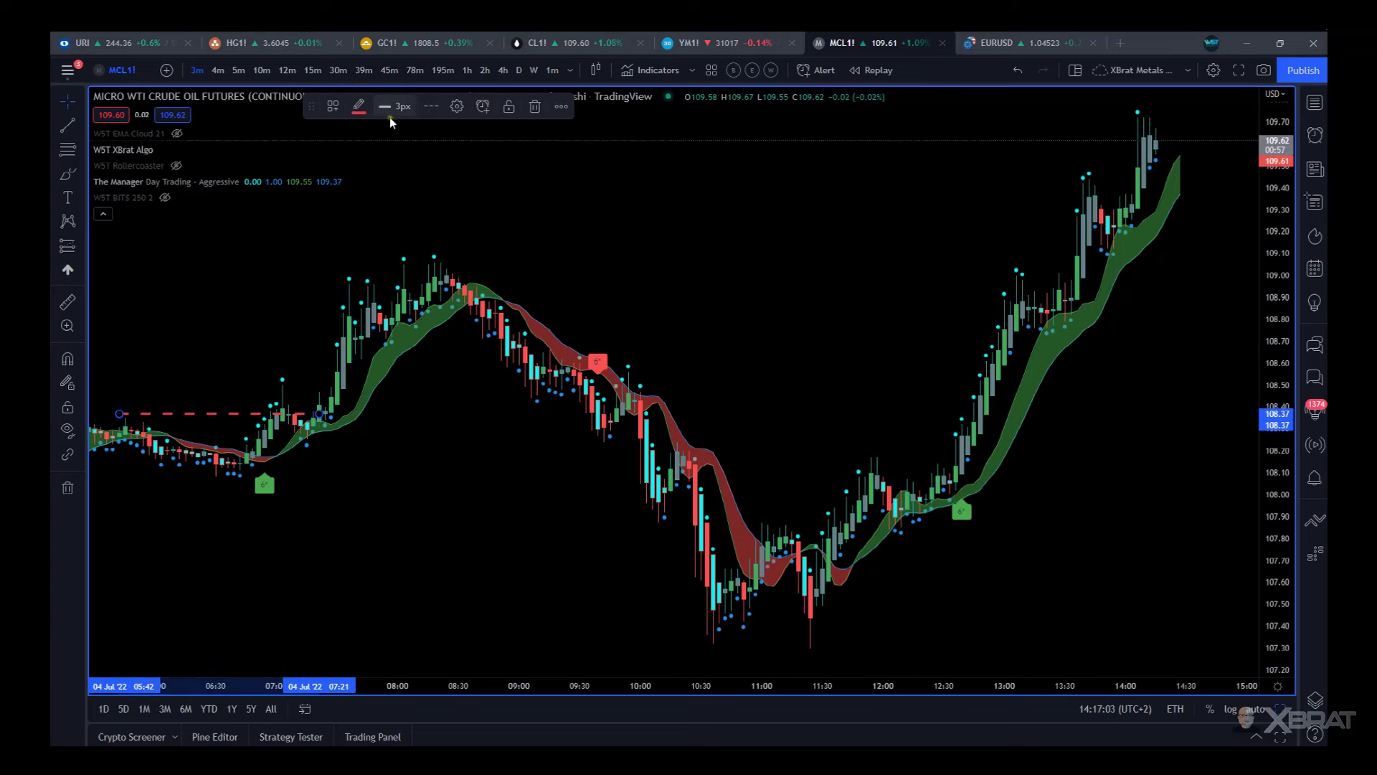
{"action": "left_click", "coordinate": [361, 108]}
{"action": "left_click", "coordinate": [405, 151]}
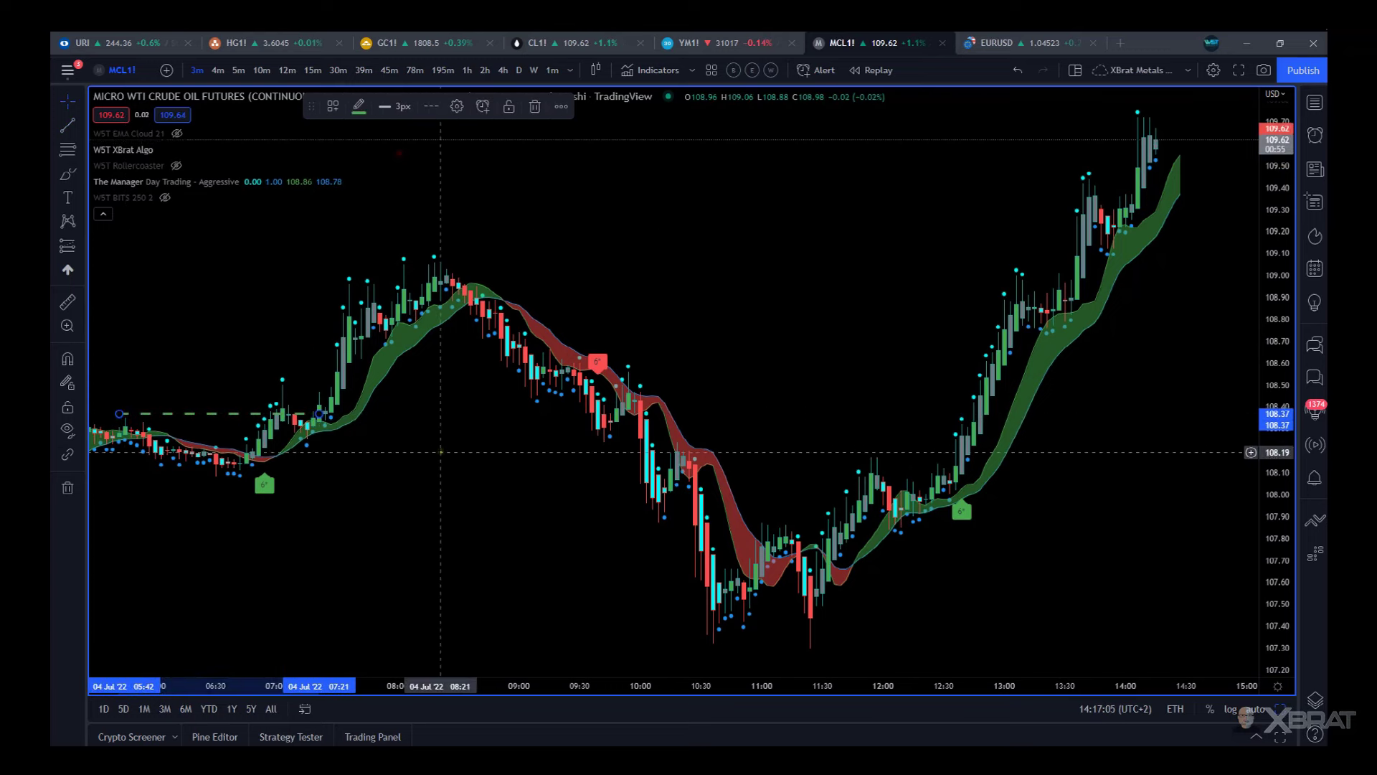
{"action": "left_click", "coordinate": [416, 459]}
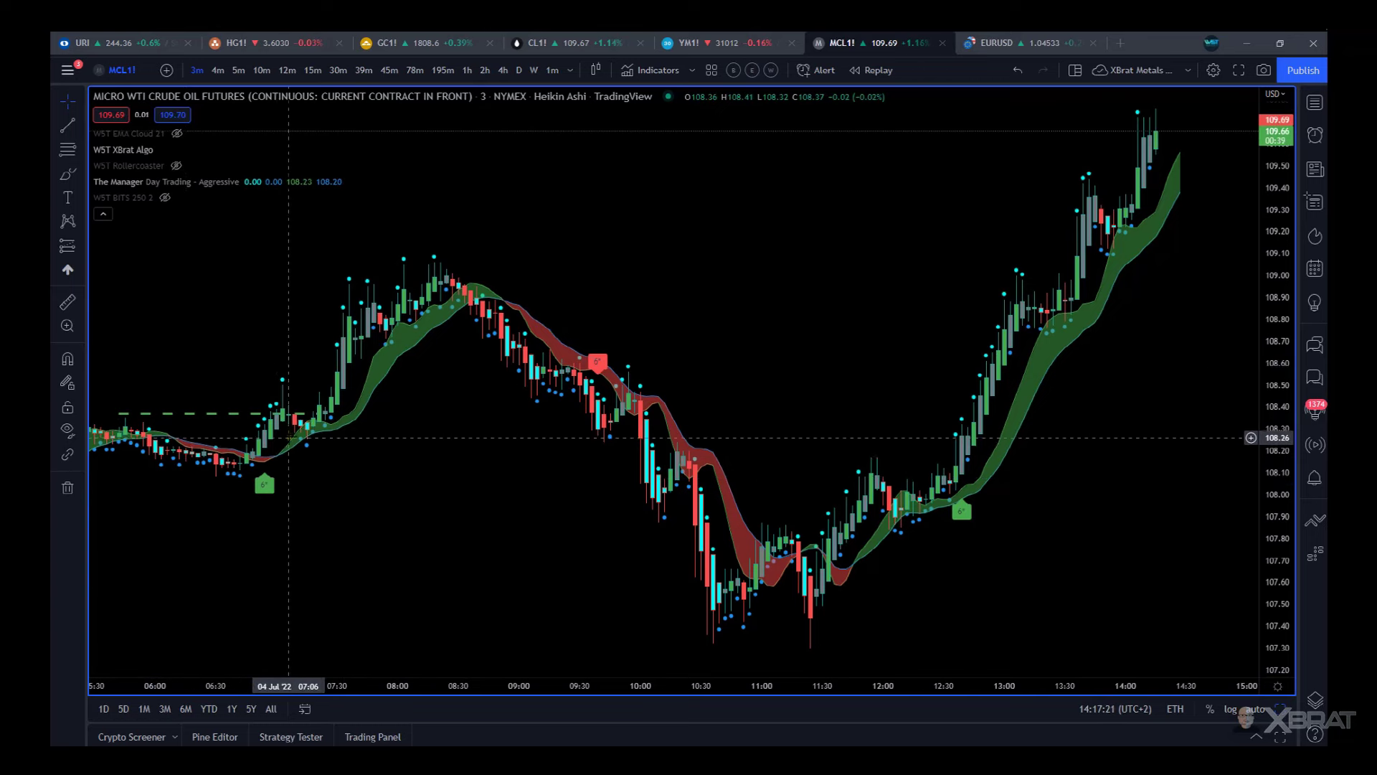
- Draw a horizontal trend line at about 108.87 from 08:12 to 08:42 and colour it yellow
{"action": "left_click_drag", "start_coordinate": [441, 552], "coordinate": [822, 553]}
{"action": "scroll", "coordinate": [725, 602], "scroll_direction": "up", "scroll_amount": 3}
{"action": "left_click_drag", "start_coordinate": [723, 603], "coordinate": [720, 518]}
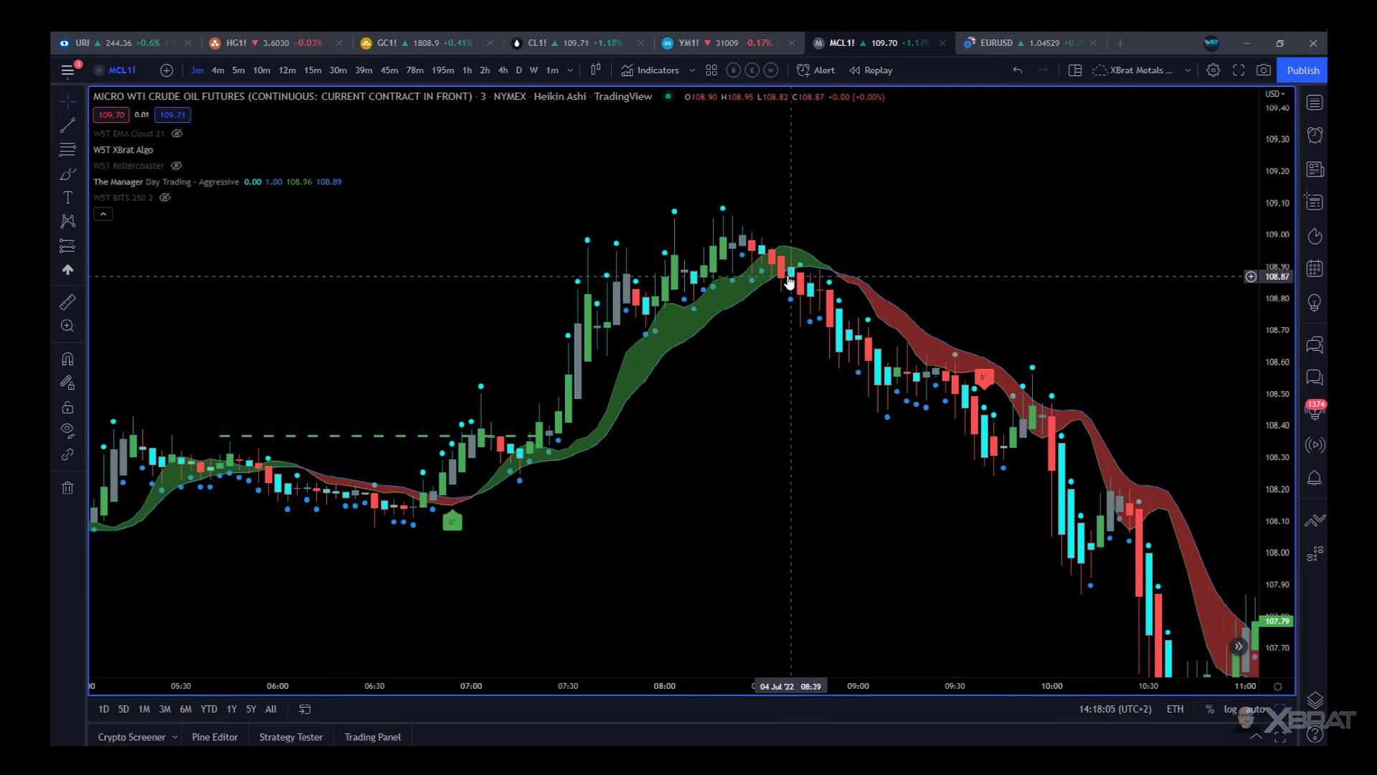
{"action": "left_click", "coordinate": [67, 125]}
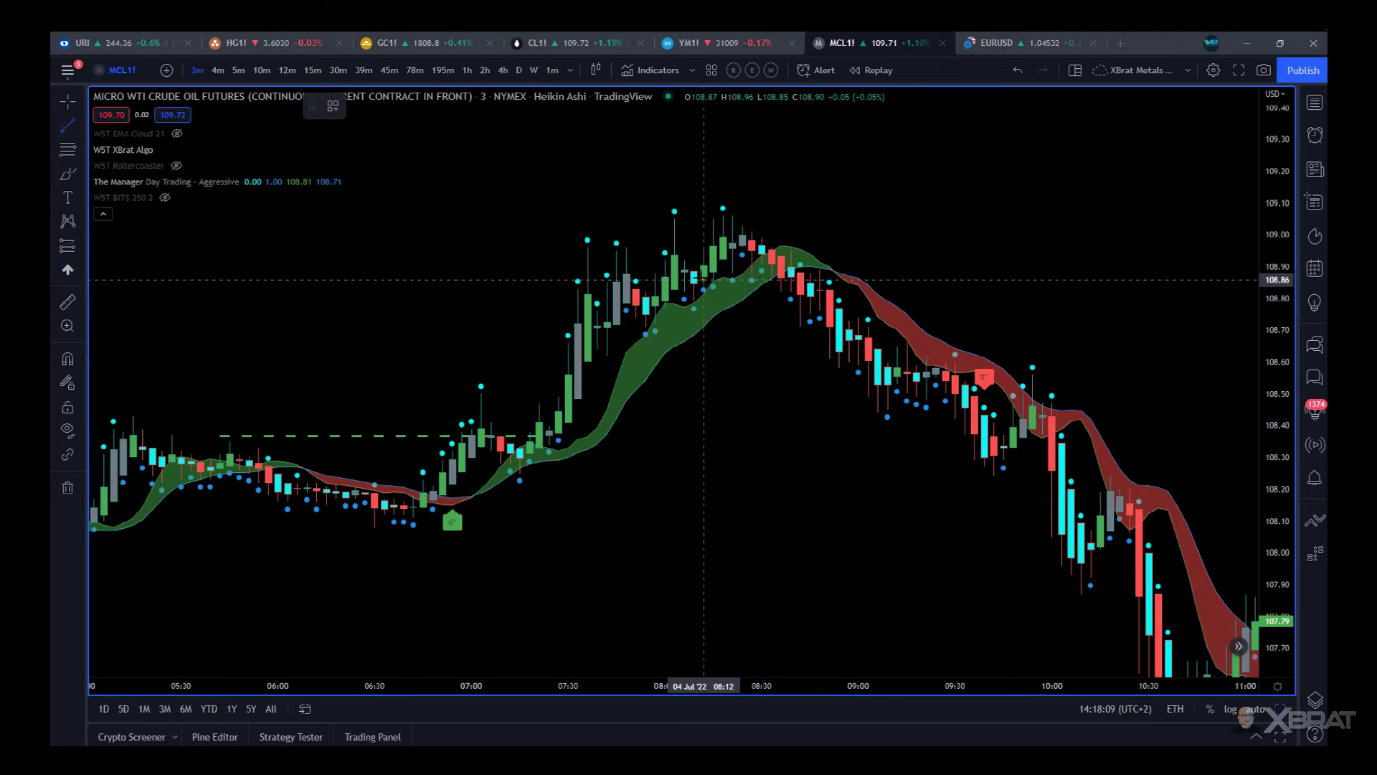
{"action": "left_click", "coordinate": [704, 278]}
{"action": "left_click", "coordinate": [801, 278]}
{"action": "left_click", "coordinate": [359, 106]}
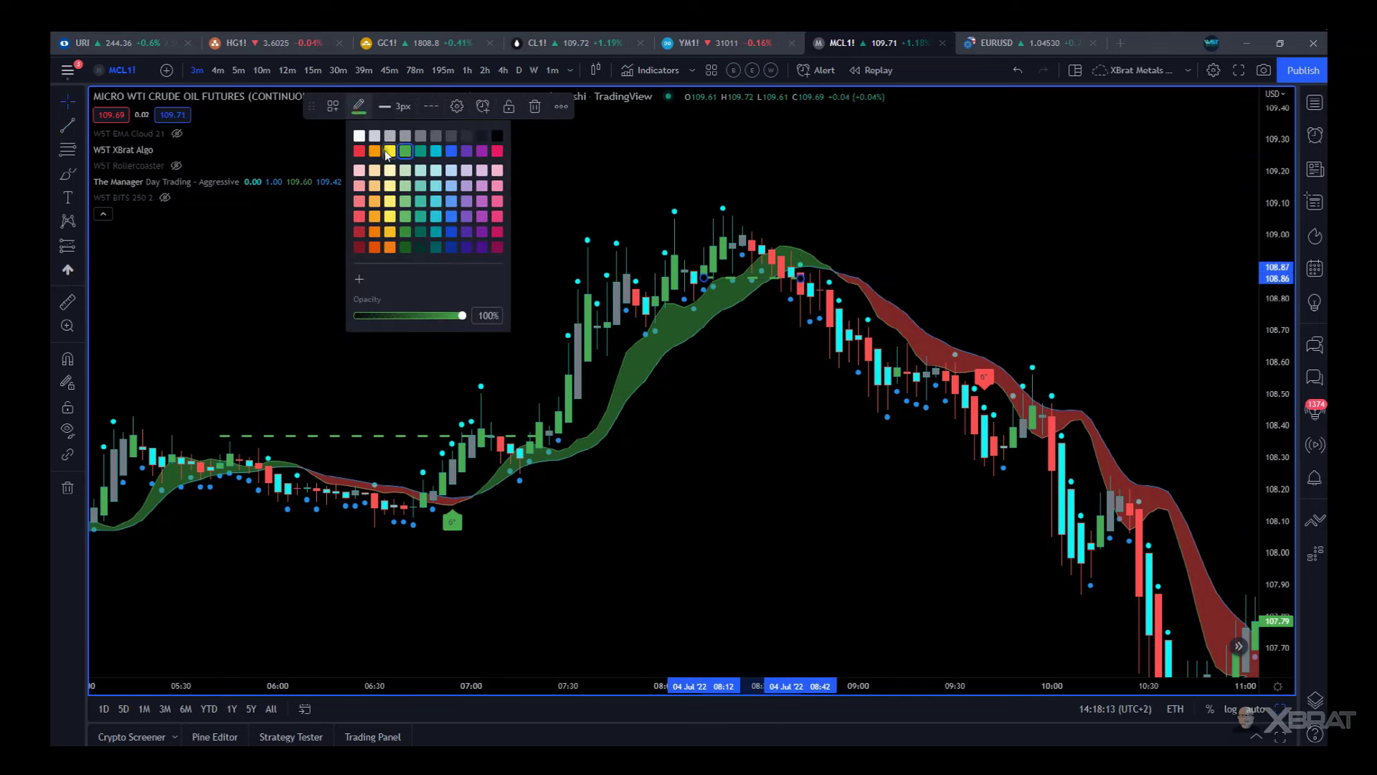
{"action": "left_click", "coordinate": [389, 150]}
{"action": "left_click", "coordinate": [822, 545]}
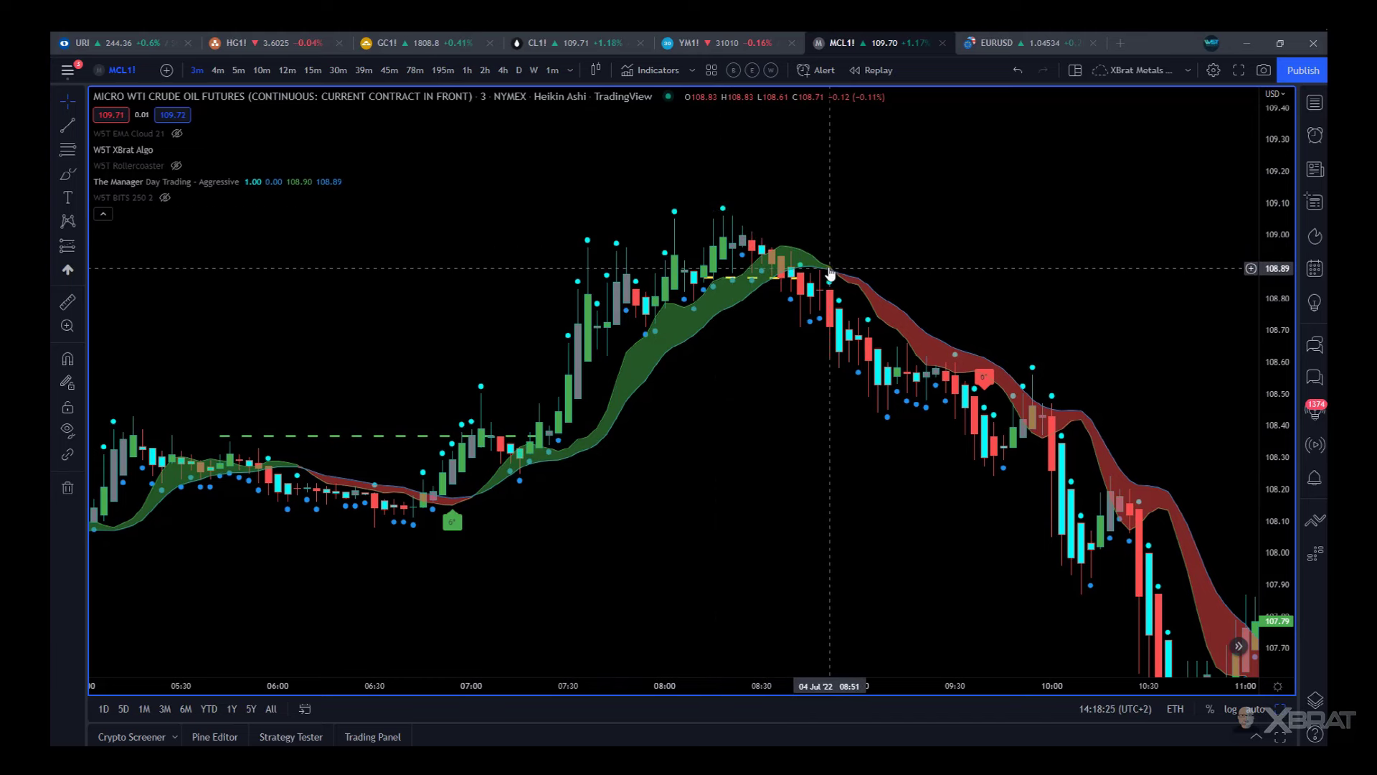
- Measure the price move from the green dashed entry line up to the yellow dashed exit line
{"action": "left_click", "coordinate": [67, 302]}
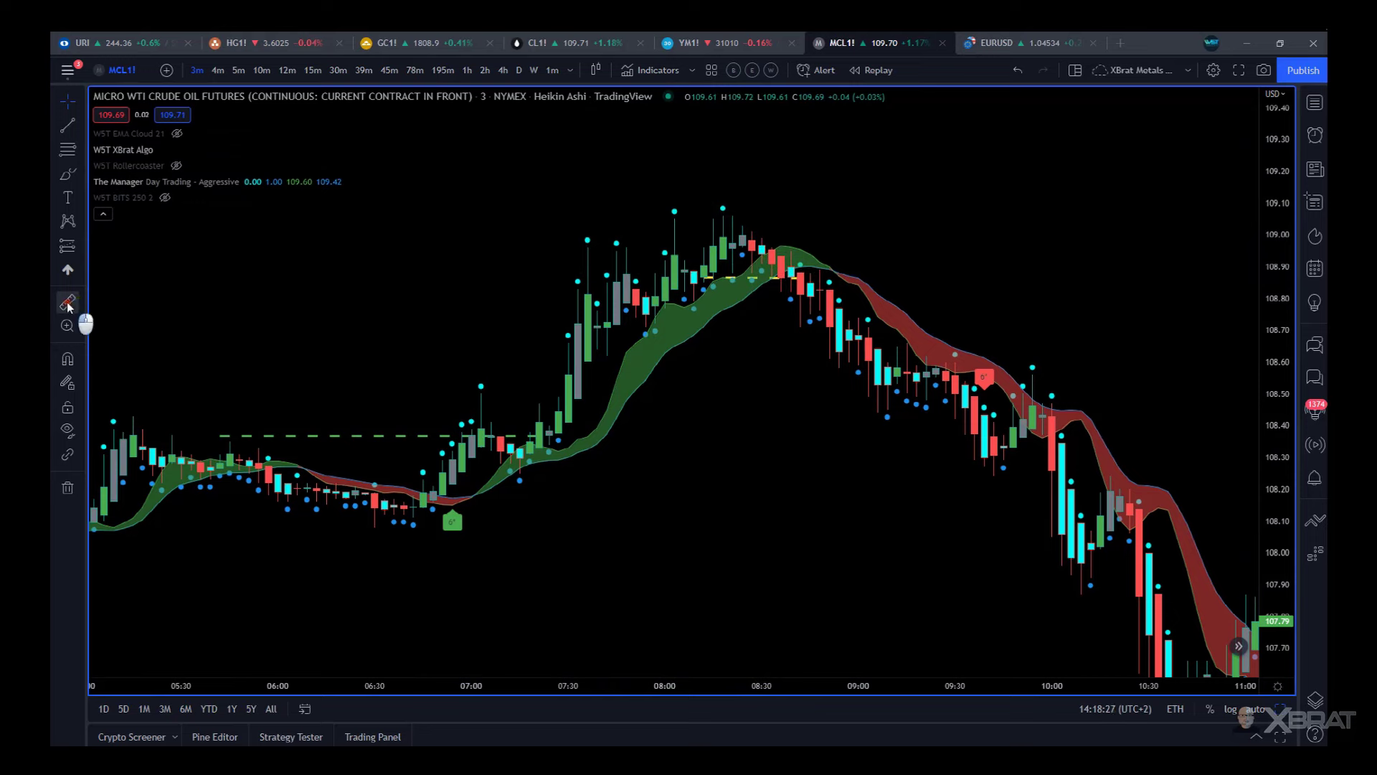
{"action": "left_click", "coordinate": [335, 436]}
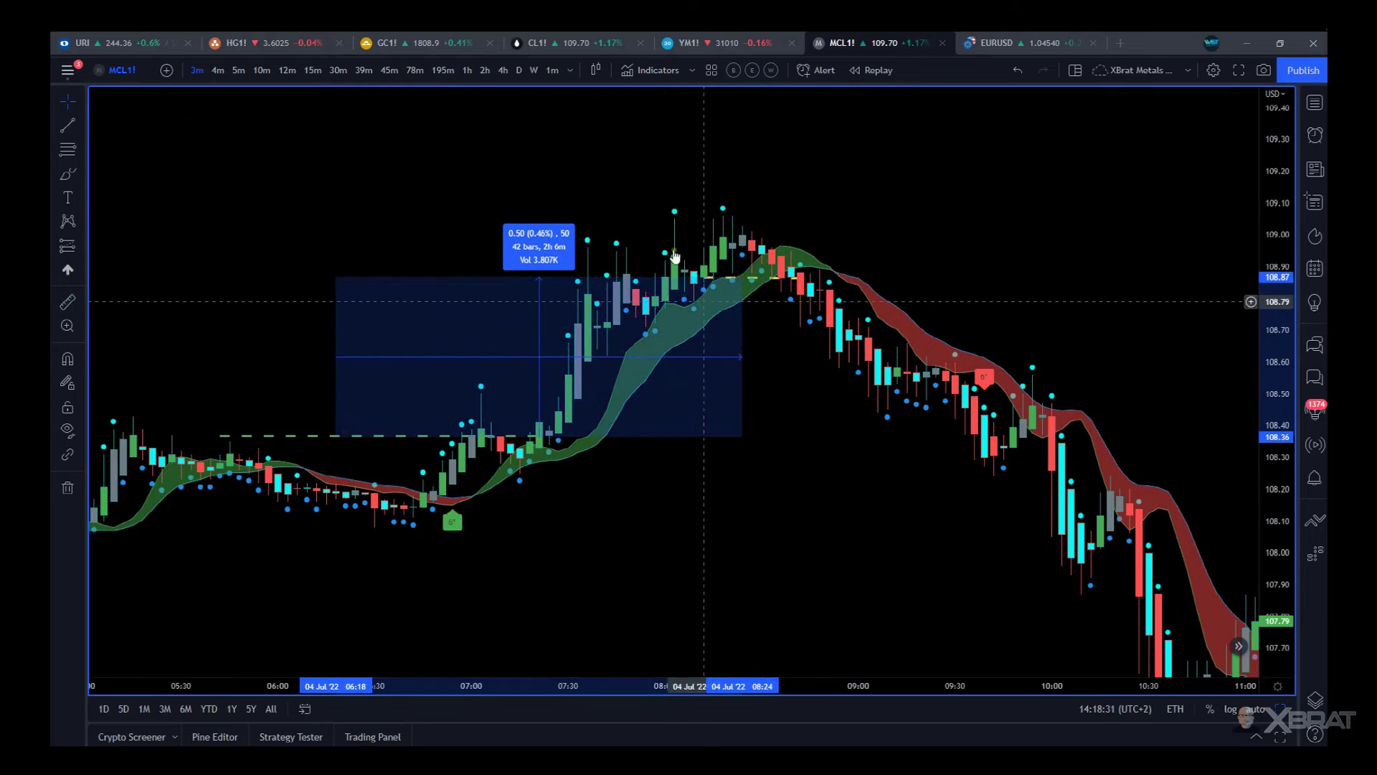
{"action": "left_click", "coordinate": [502, 495]}
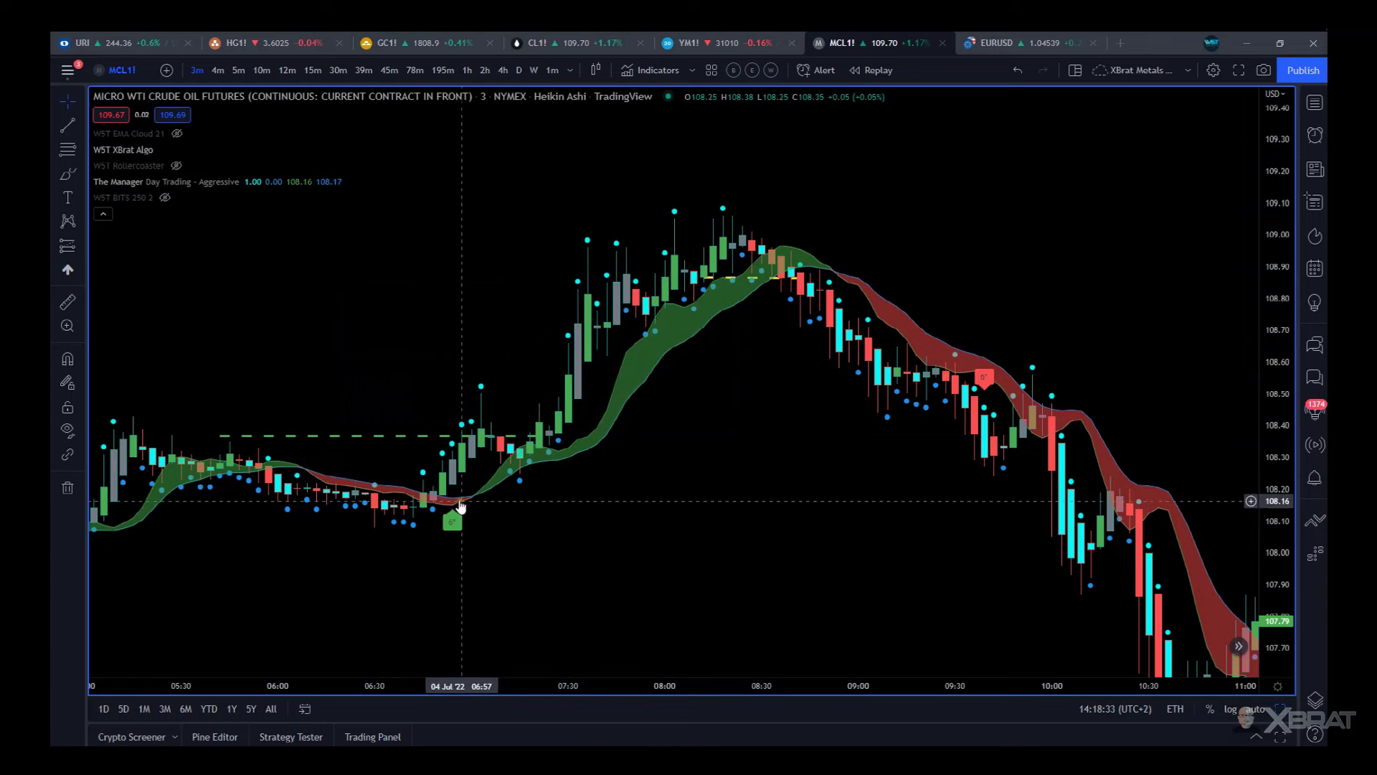
- Move the green dashed line to about 108.24, below the candles at the red sell signal near 09:39
{"action": "left_click_drag", "start_coordinate": [820, 524], "coordinate": [712, 447]}
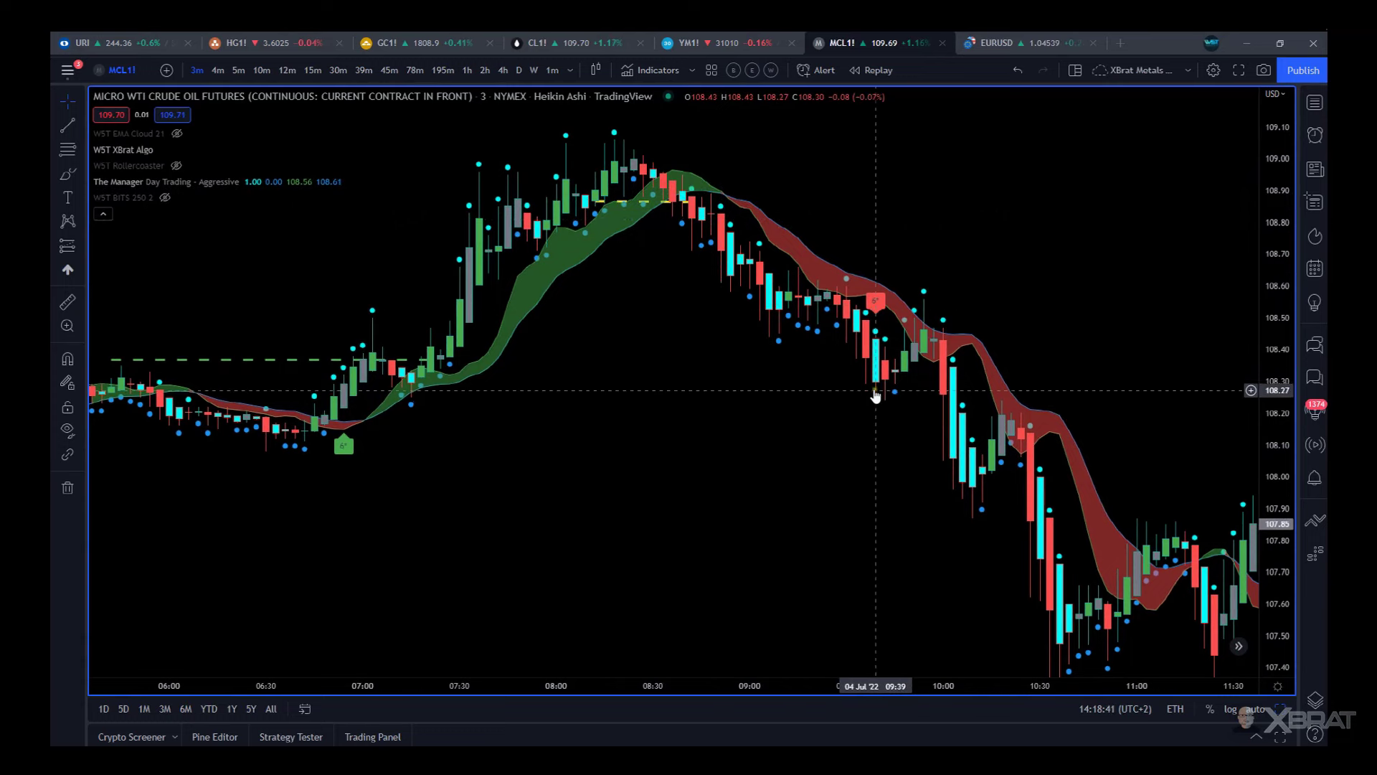
{"action": "left_click_drag", "start_coordinate": [875, 396], "coordinate": [795, 393]}
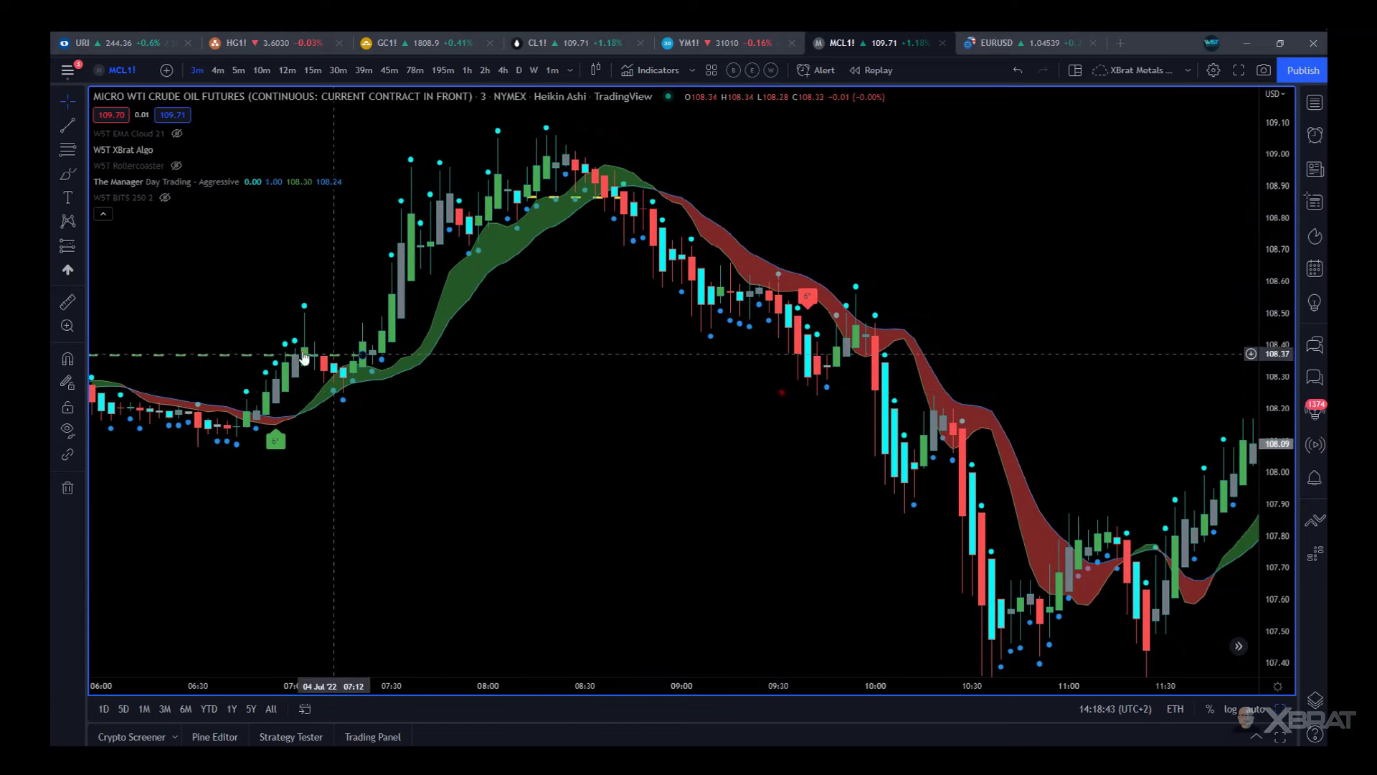
{"action": "mouse_move", "coordinate": [538, 359]}
{"action": "left_mouse_down"}
{"action": "mouse_move", "coordinate": [709, 384]}
{"action": "mouse_move", "coordinate": [789, 316]}
{"action": "mouse_move", "coordinate": [790, 381]}
{"action": "left_mouse_up"}
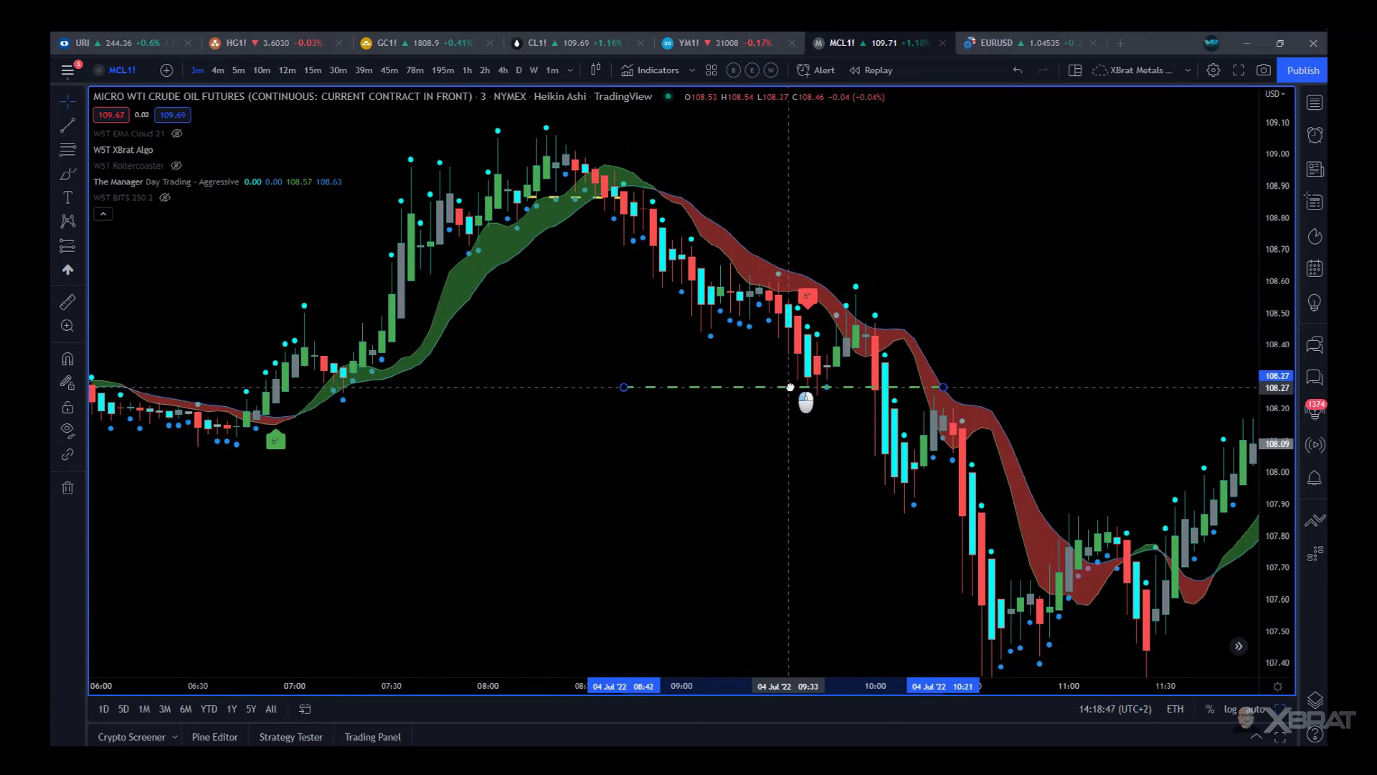
{"action": "mouse_move", "coordinate": [790, 388]}
{"action": "left_mouse_down"}
{"action": "mouse_move", "coordinate": [344, 388]}
{"action": "mouse_move", "coordinate": [325, 369]}
{"action": "mouse_move", "coordinate": [344, 396]}
{"action": "mouse_move", "coordinate": [368, 397]}
{"action": "mouse_move", "coordinate": [433, 347]}
{"action": "mouse_move", "coordinate": [624, 402]}
{"action": "mouse_move", "coordinate": [681, 394]}
{"action": "left_mouse_up"}
{"action": "left_click", "coordinate": [737, 448]}
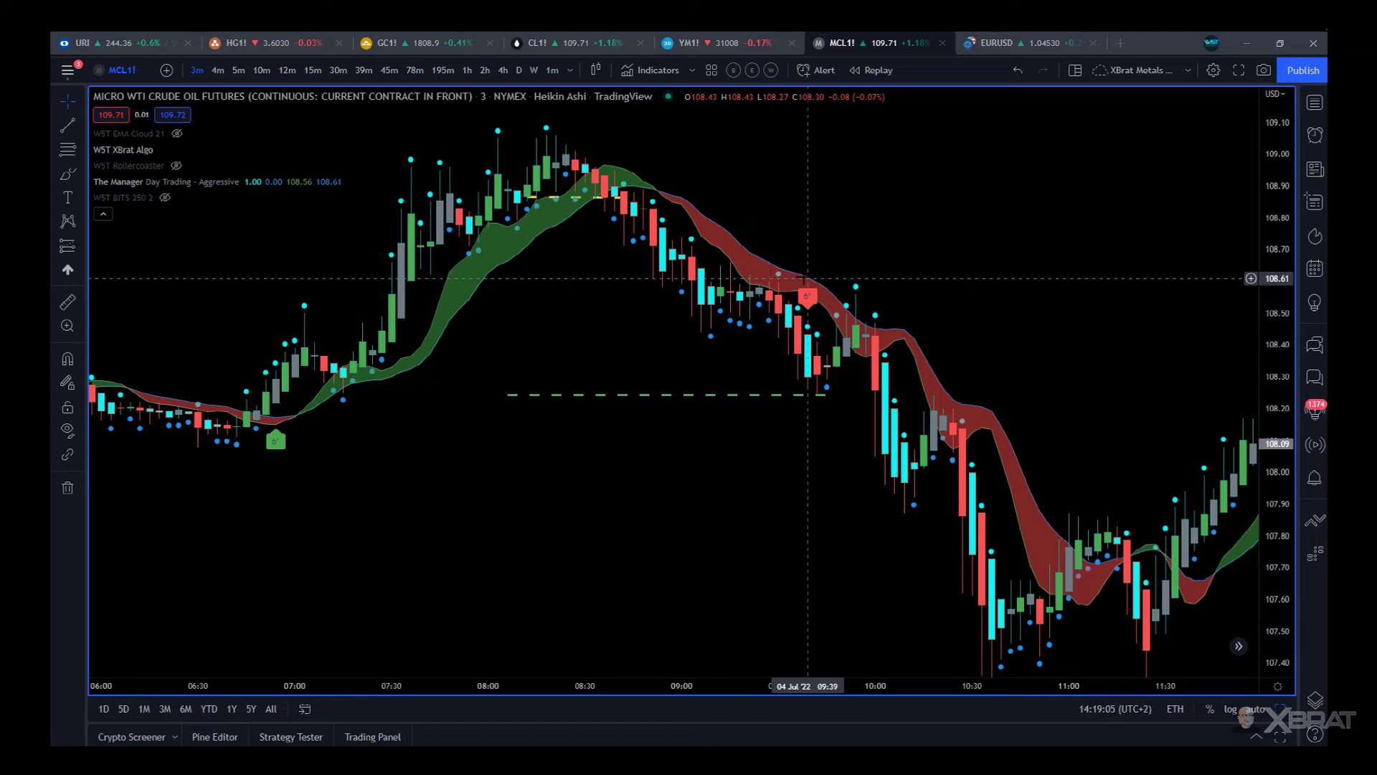
- Move the yellow dashed line to about 107.79, ending at 11:09 where the downtrend trade exits
{"action": "left_click_drag", "start_coordinate": [923, 298], "coordinate": [777, 231]}
{"action": "left_click_drag", "start_coordinate": [655, 393], "coordinate": [640, 470]}
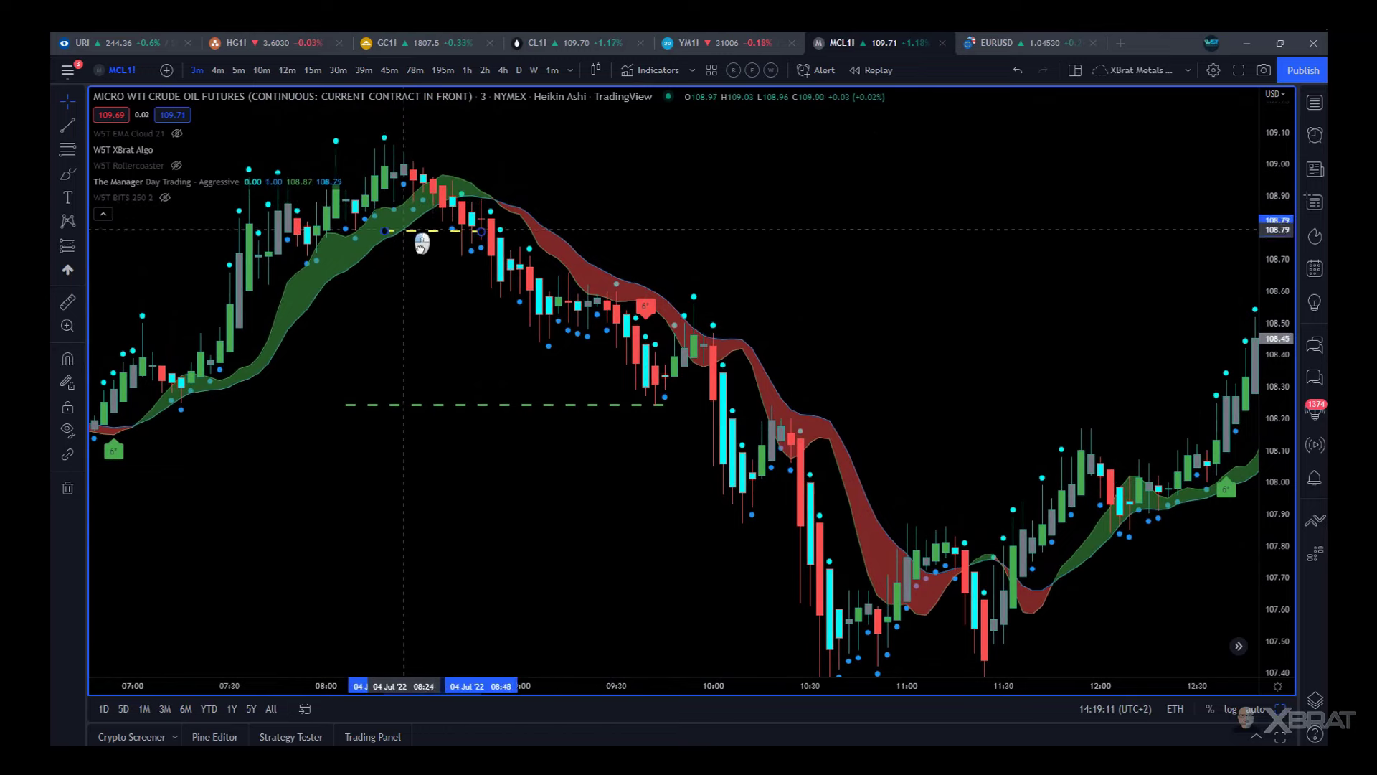
{"action": "left_click_drag", "start_coordinate": [772, 323], "coordinate": [712, 243]}
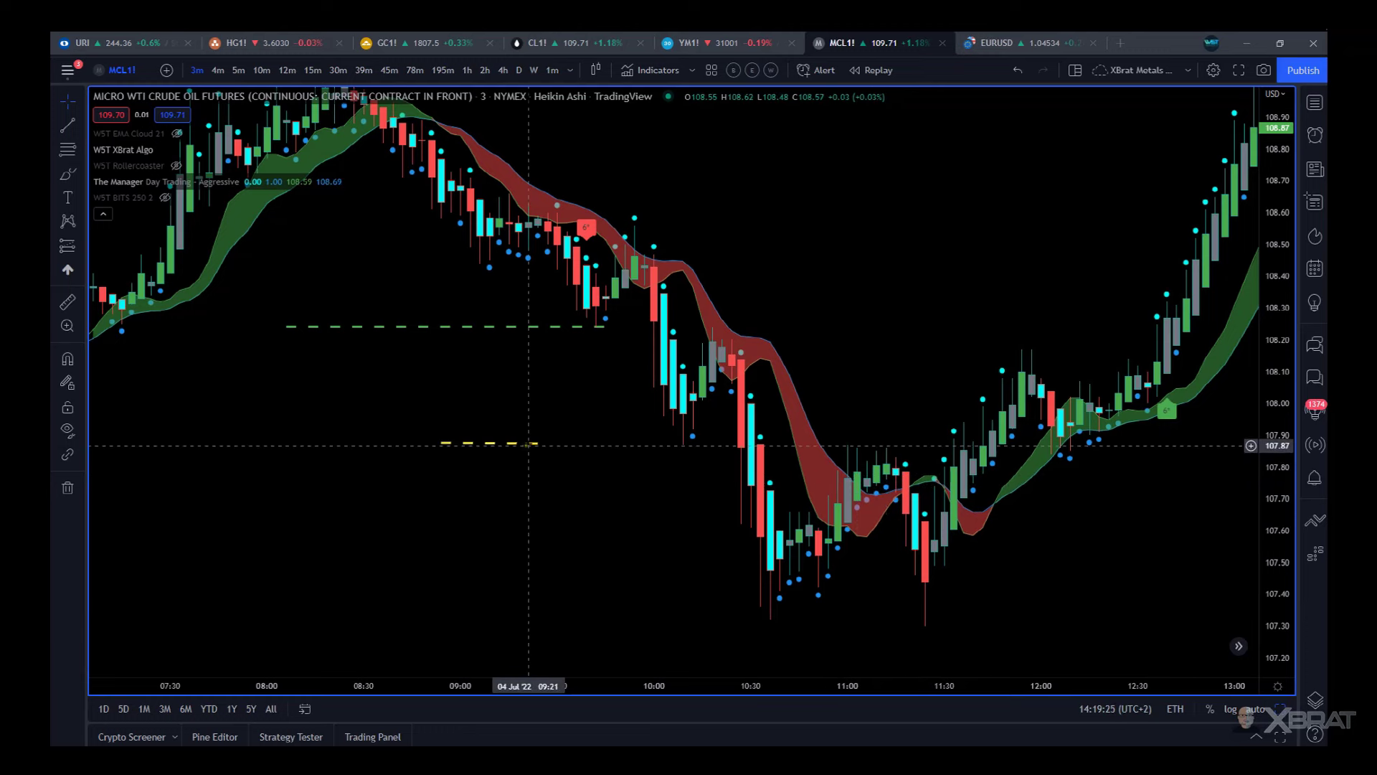
{"action": "mouse_move", "coordinate": [527, 448]}
{"action": "left_mouse_down"}
{"action": "mouse_move", "coordinate": [692, 446]}
{"action": "mouse_move", "coordinate": [882, 471]}
{"action": "left_mouse_up"}
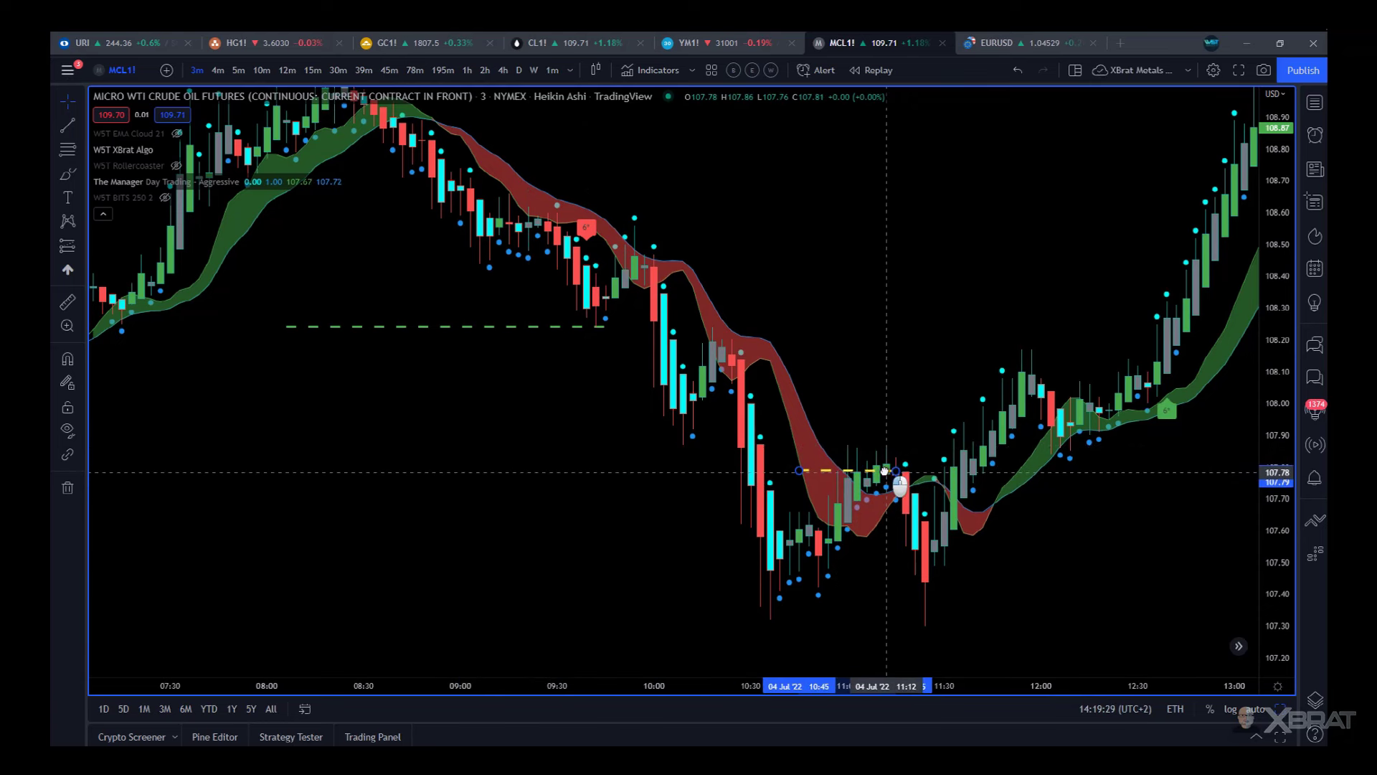
{"action": "left_click_drag", "start_coordinate": [884, 470], "coordinate": [876, 471]}
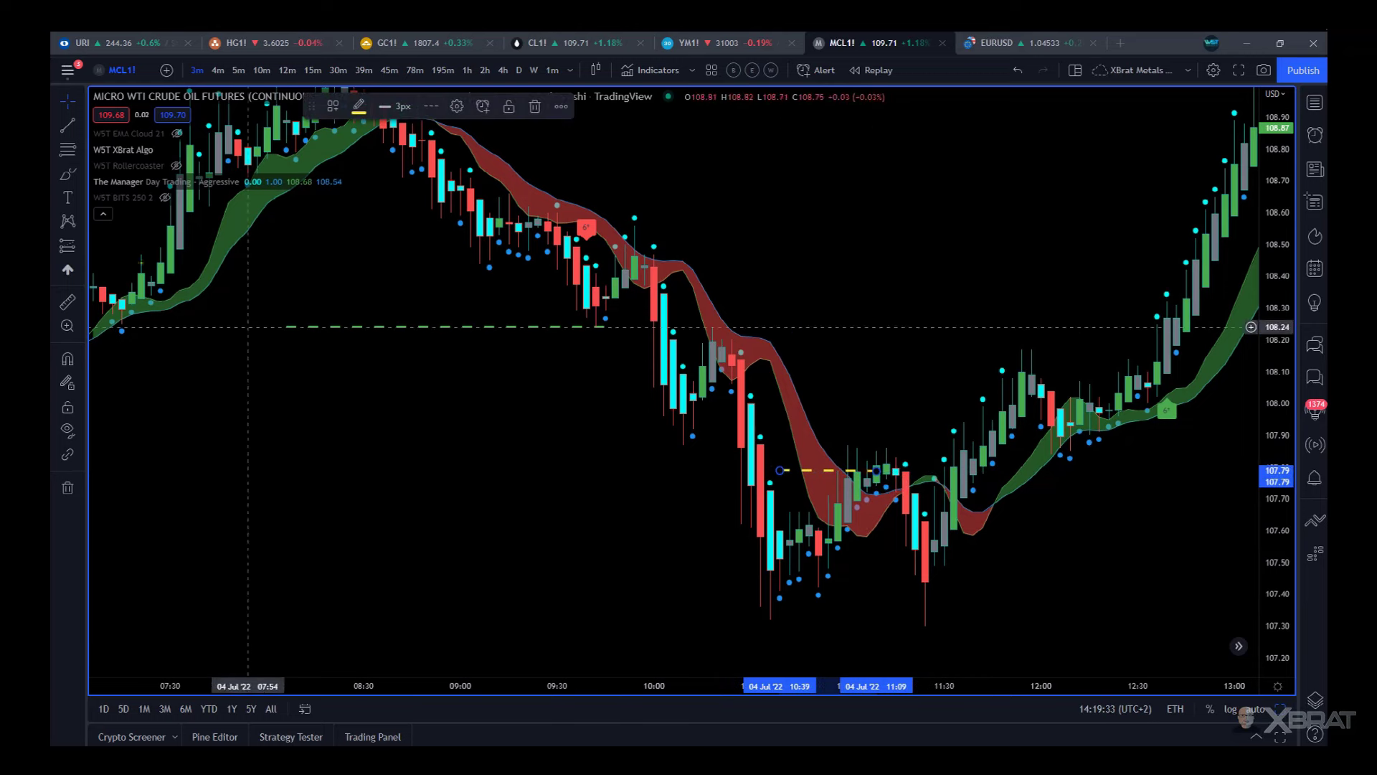
- Measure the price drop from the green dashed entry line to the yellow line at the sell trade's exit
{"action": "left_click", "coordinate": [68, 302]}
{"action": "left_click", "coordinate": [325, 325]}
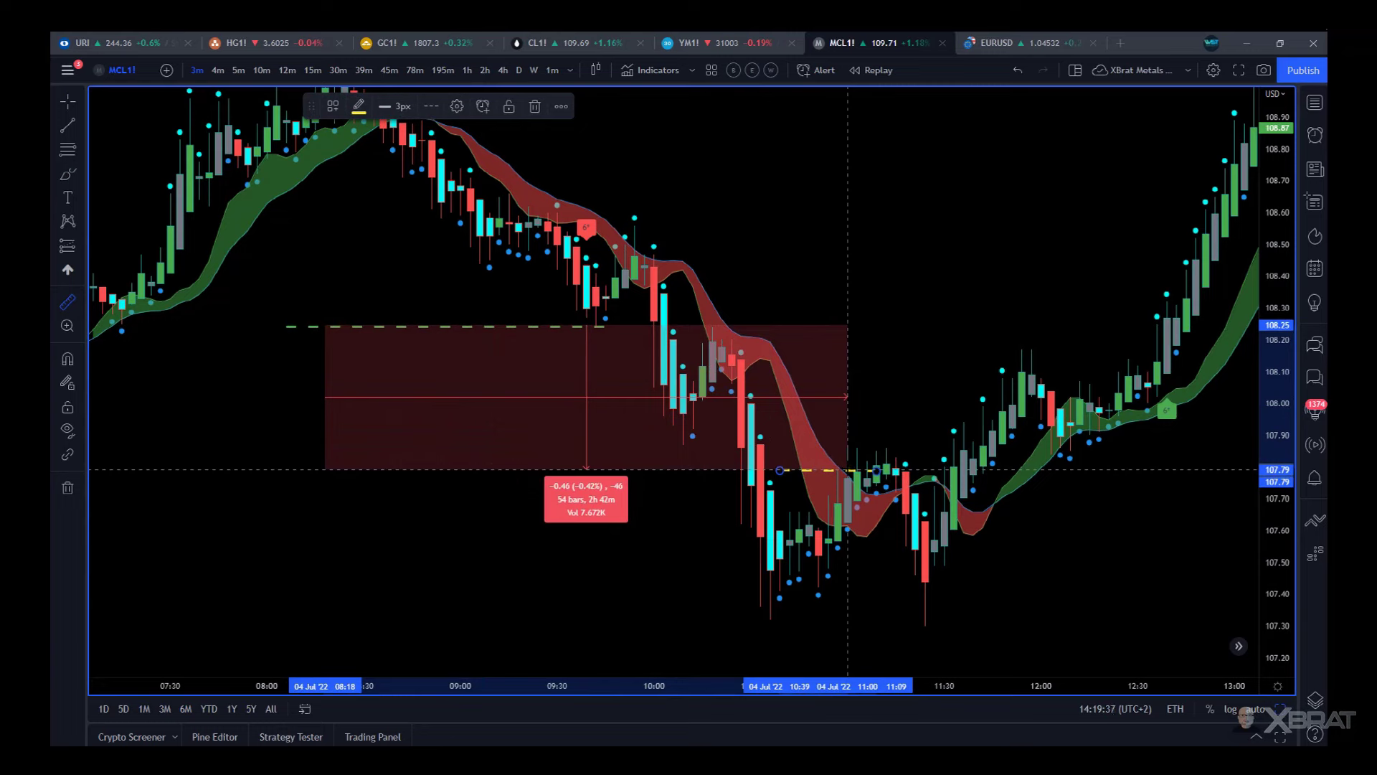
{"action": "left_click", "coordinate": [848, 472]}
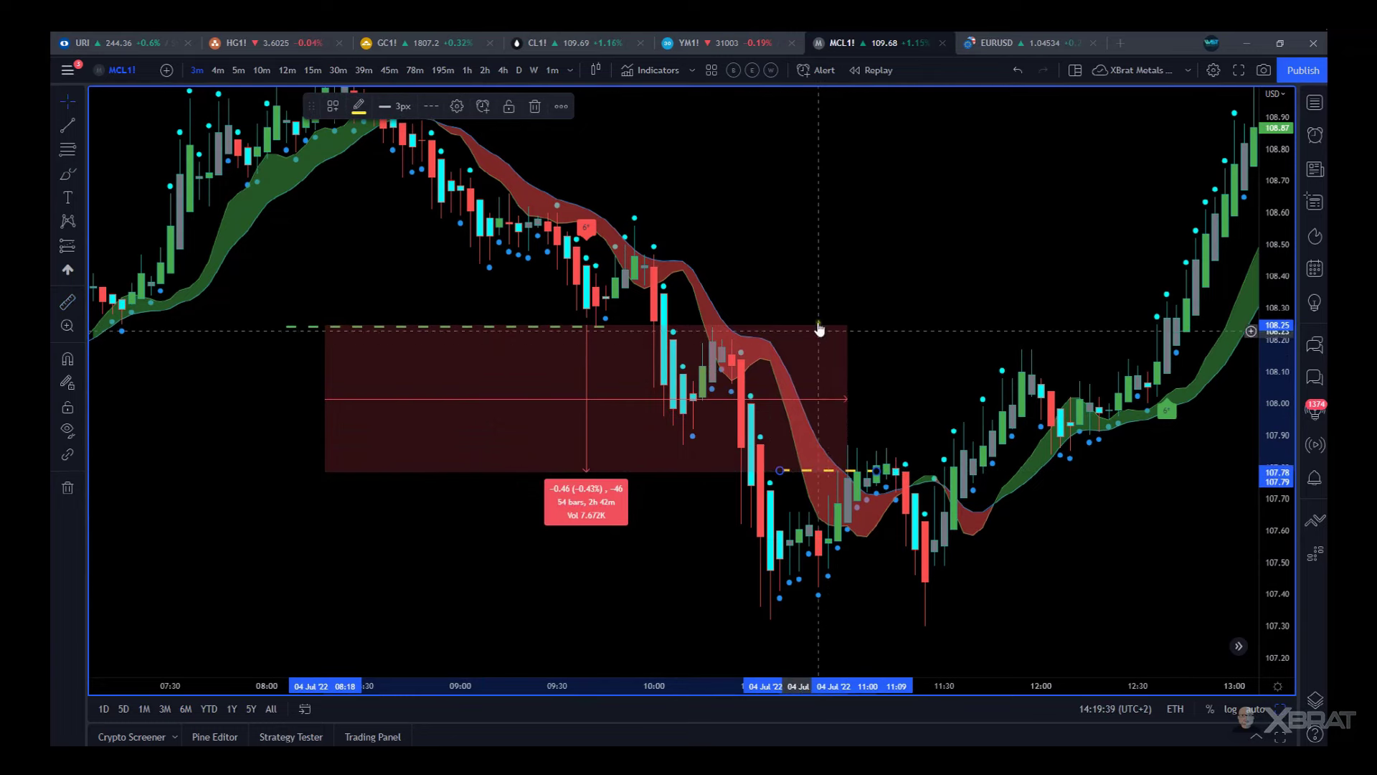
{"action": "left_click", "coordinate": [829, 343]}
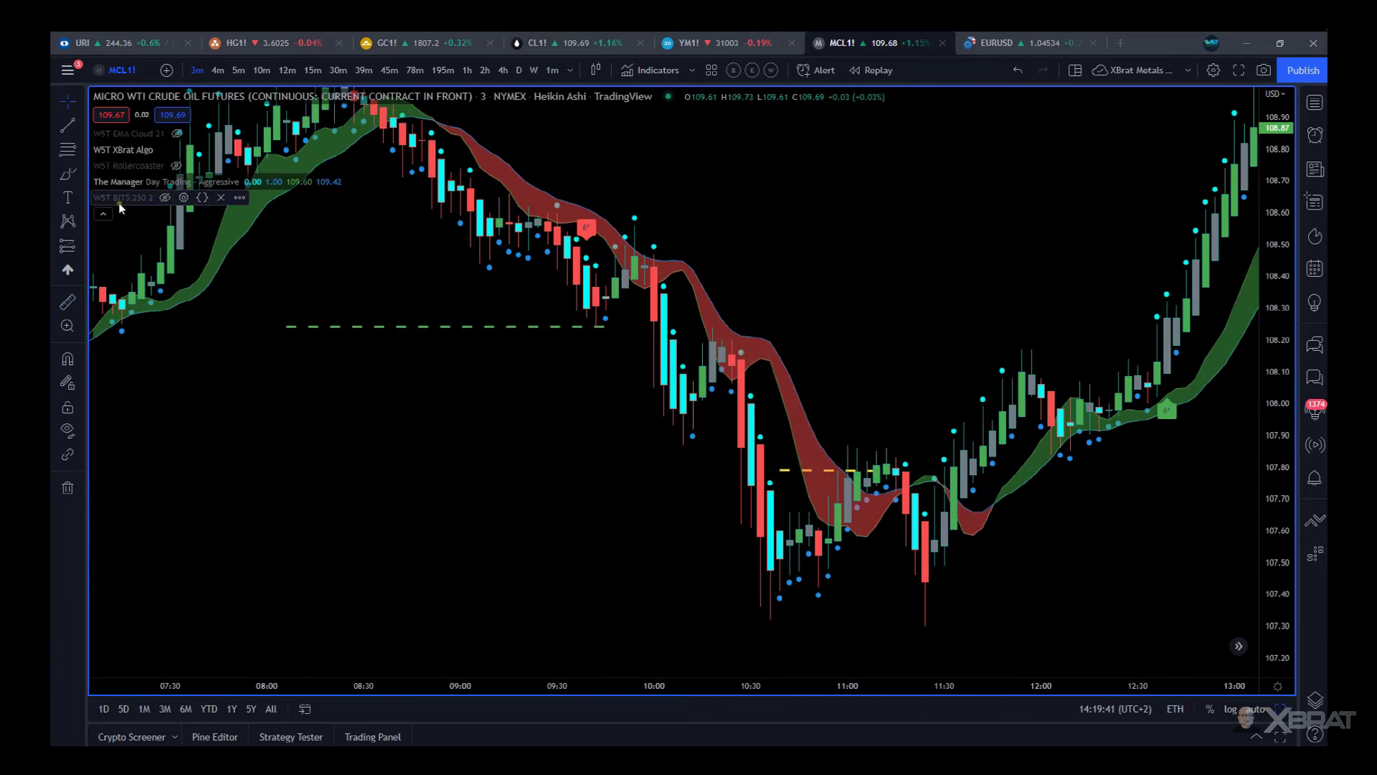
- Move the green dashed line to about 108.34 above the 12:39 buy signal and the yellow line to about 108.00
{"action": "left_click_drag", "start_coordinate": [618, 526], "coordinate": [497, 490]}
{"action": "left_click_drag", "start_coordinate": [924, 531], "coordinate": [729, 513]}
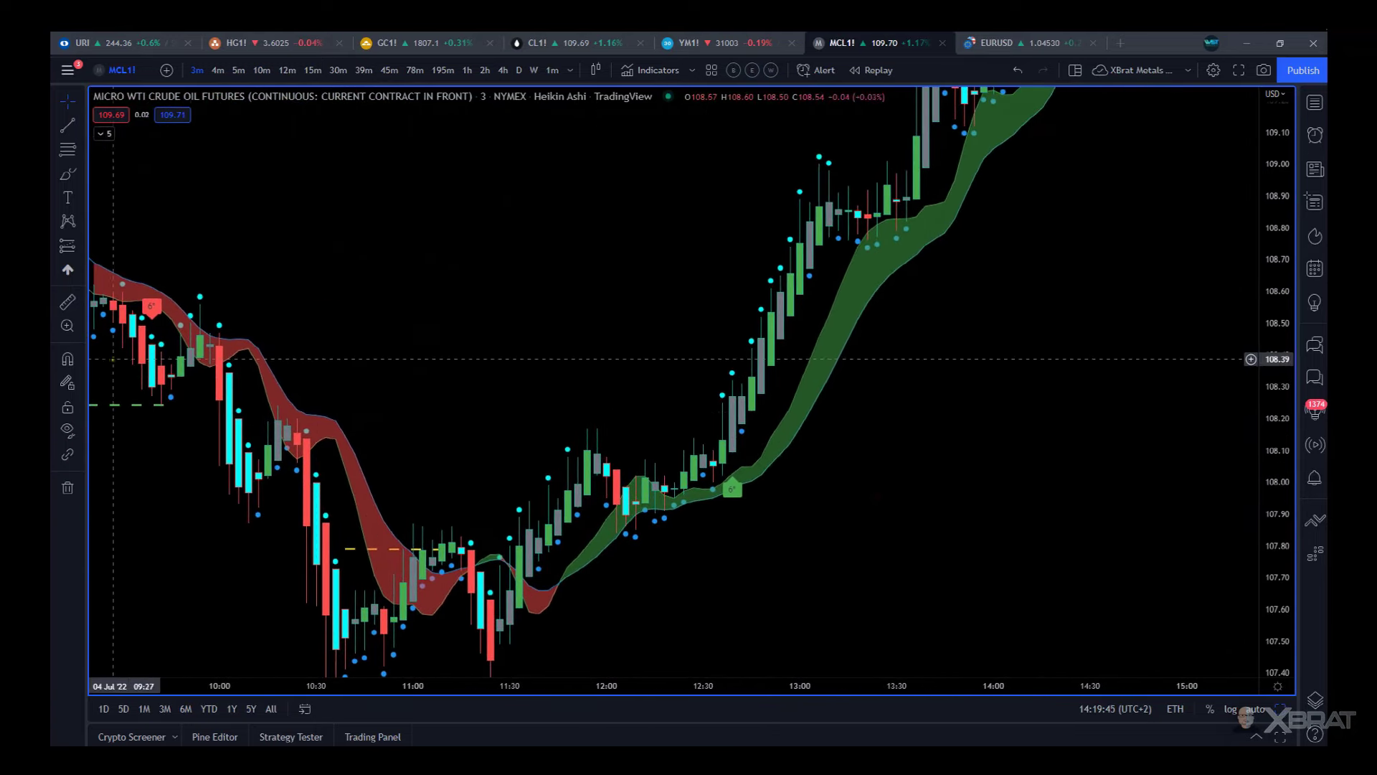
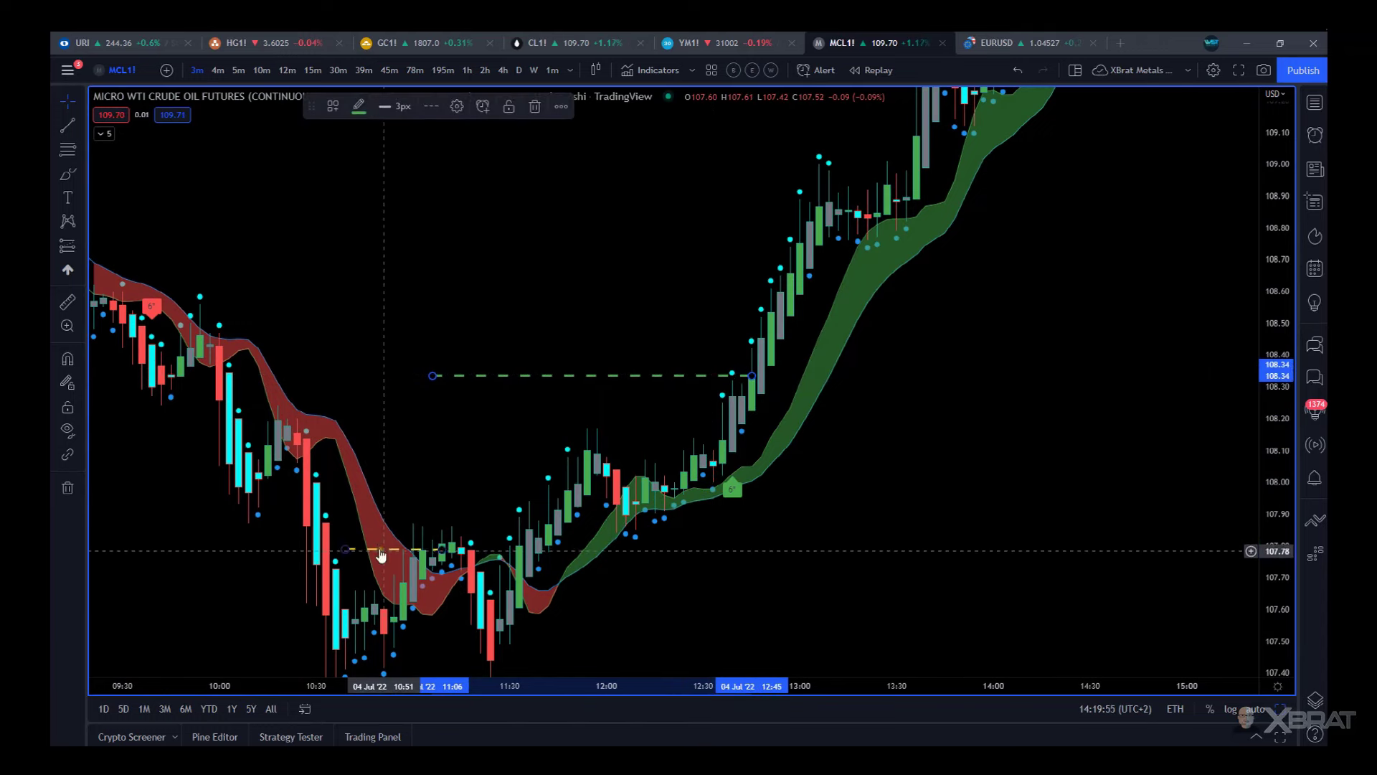
{"action": "left_click_drag", "start_coordinate": [402, 549], "coordinate": [801, 480]}
- Move the yellow dashed line to about 108.72, under the pullback lows, spanning 13:18 to 13:48
{"action": "left_click_drag", "start_coordinate": [1071, 319], "coordinate": [1018, 407]}
{"action": "left_click_drag", "start_coordinate": [1278, 196], "coordinate": [1201, 428]}
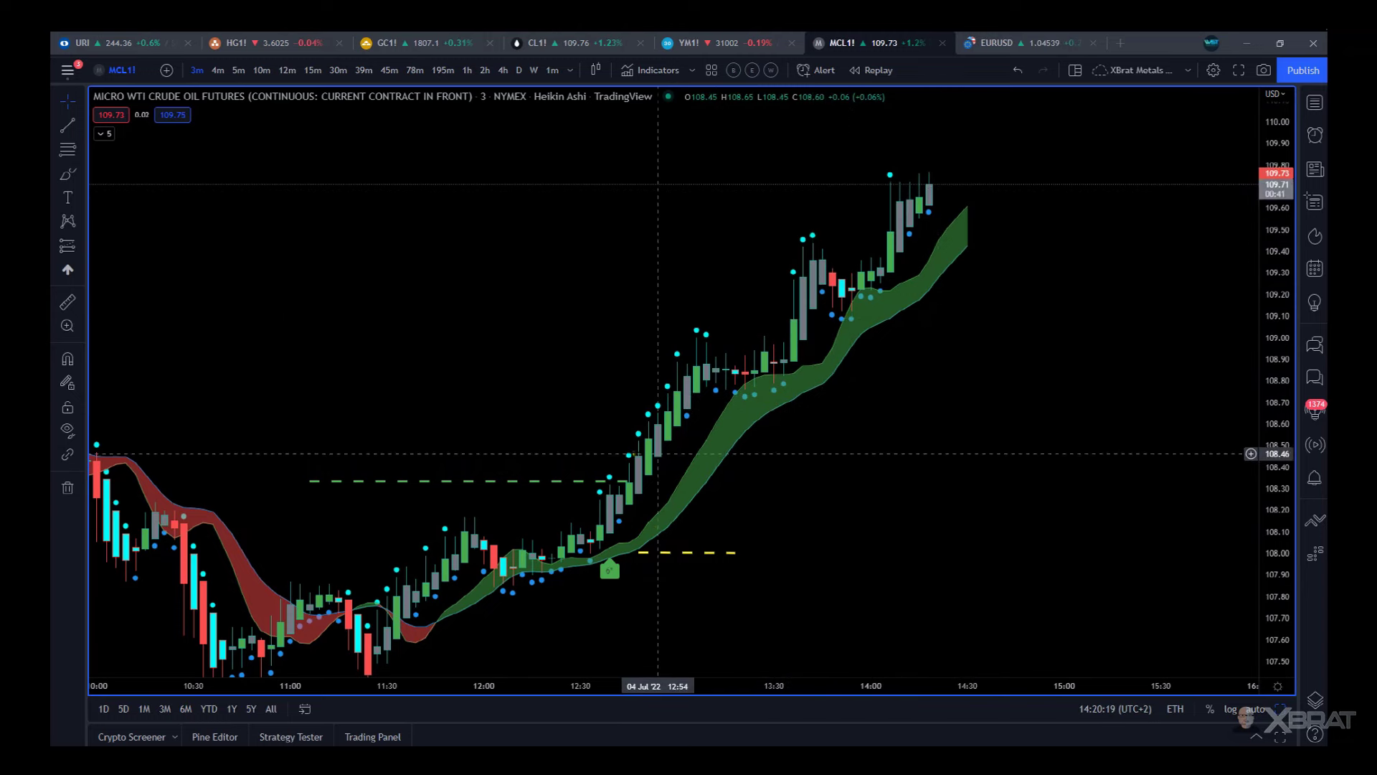
{"action": "mouse_move", "coordinate": [694, 553]}
{"action": "left_mouse_down"}
{"action": "mouse_move", "coordinate": [802, 415]}
{"action": "mouse_move", "coordinate": [787, 398]}
{"action": "left_mouse_up"}
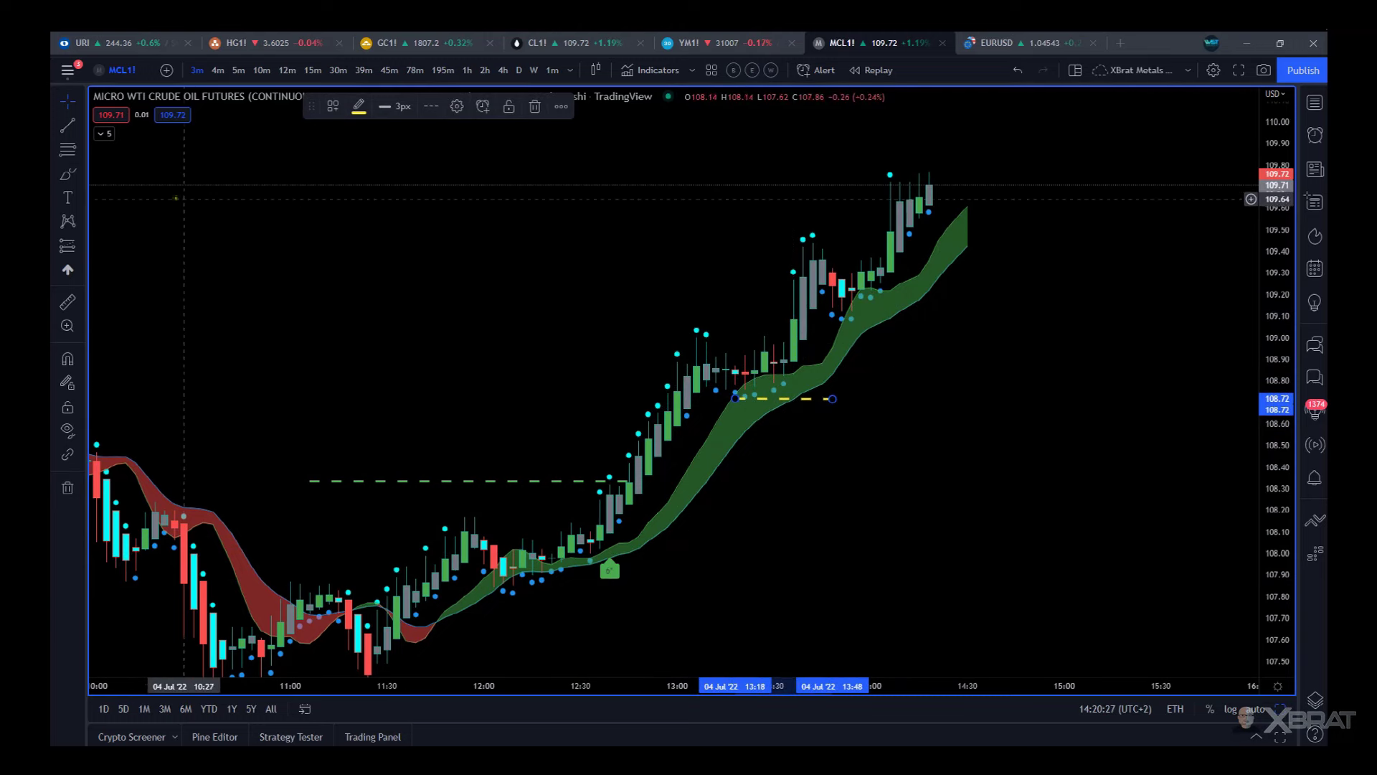
- Draw a second yellow horizontal trend line at about 109.00 from 12:54 to 13:15 across the swing high
{"action": "left_click", "coordinate": [68, 126]}
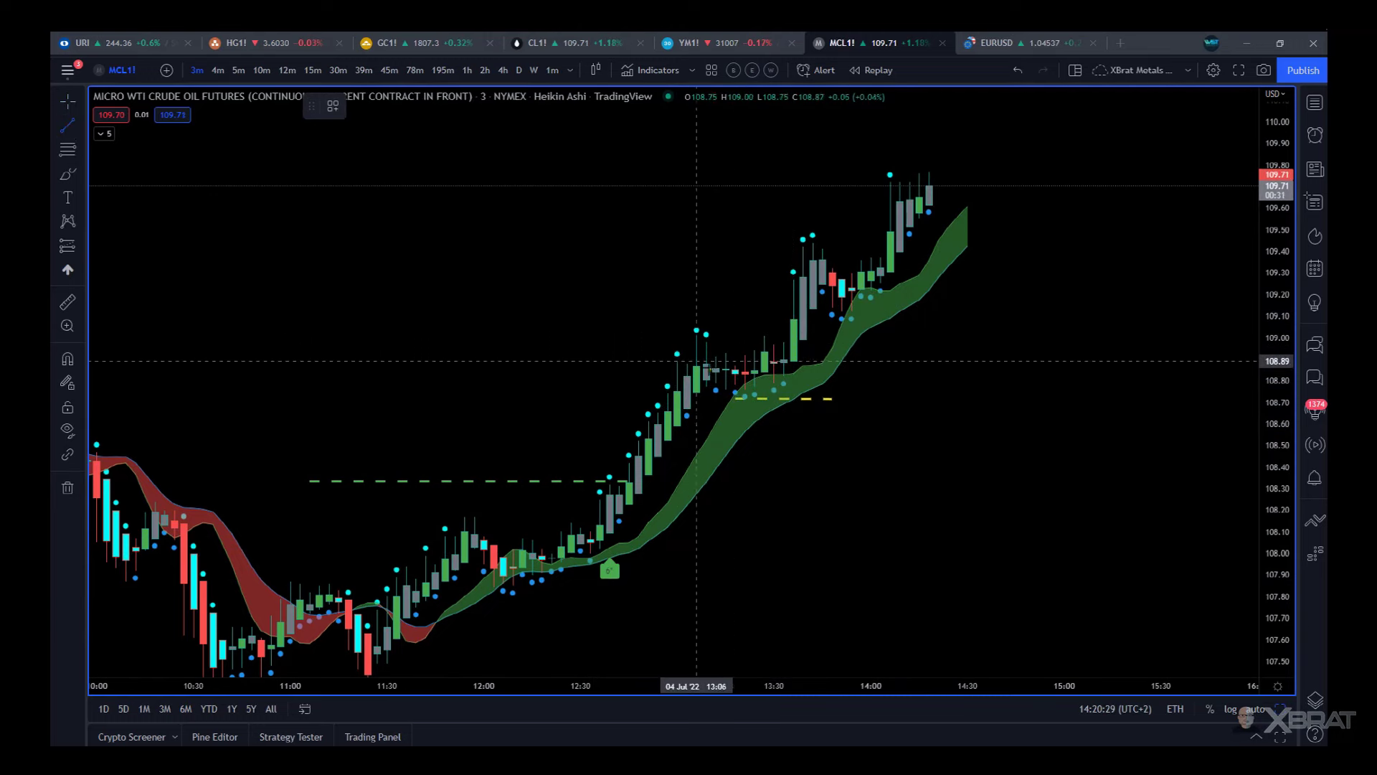
{"action": "left_click", "coordinate": [657, 336]}
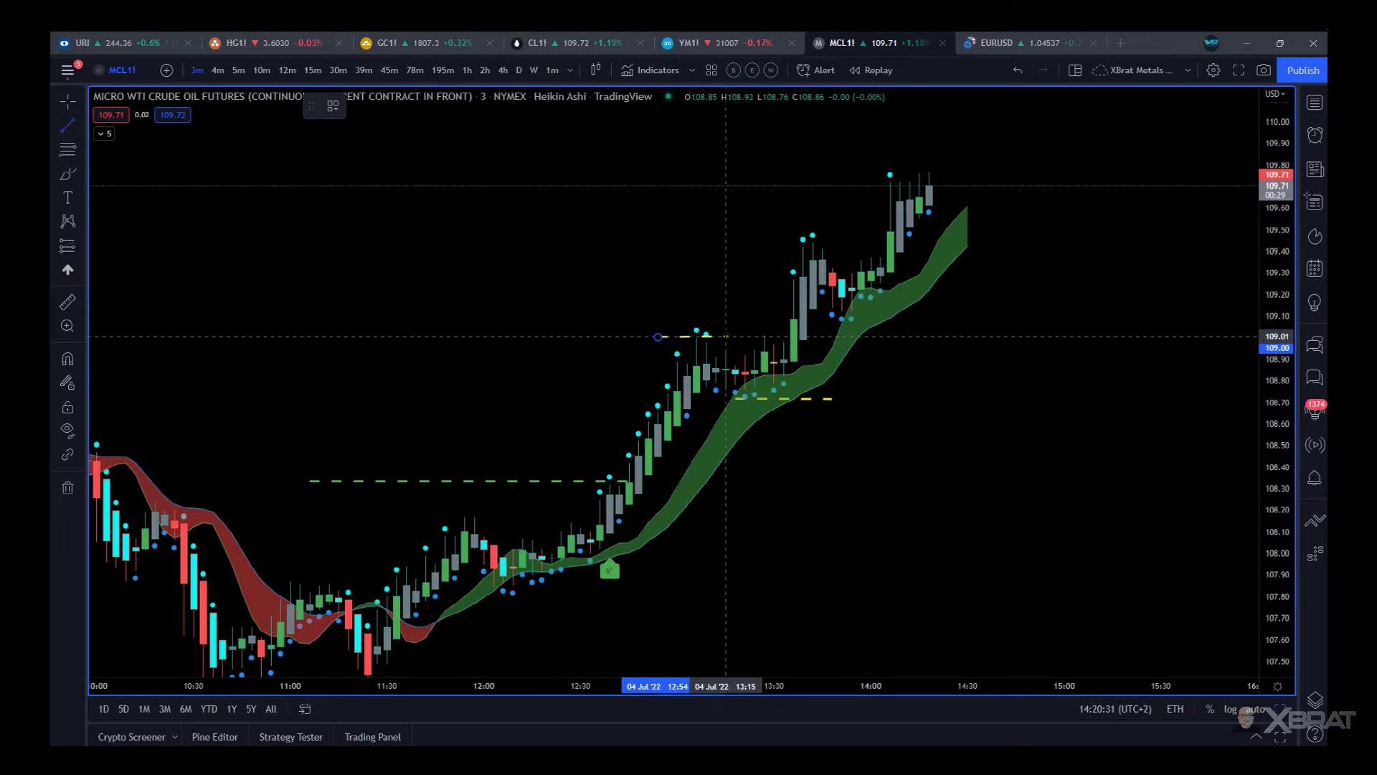
{"action": "left_click", "coordinate": [727, 336]}
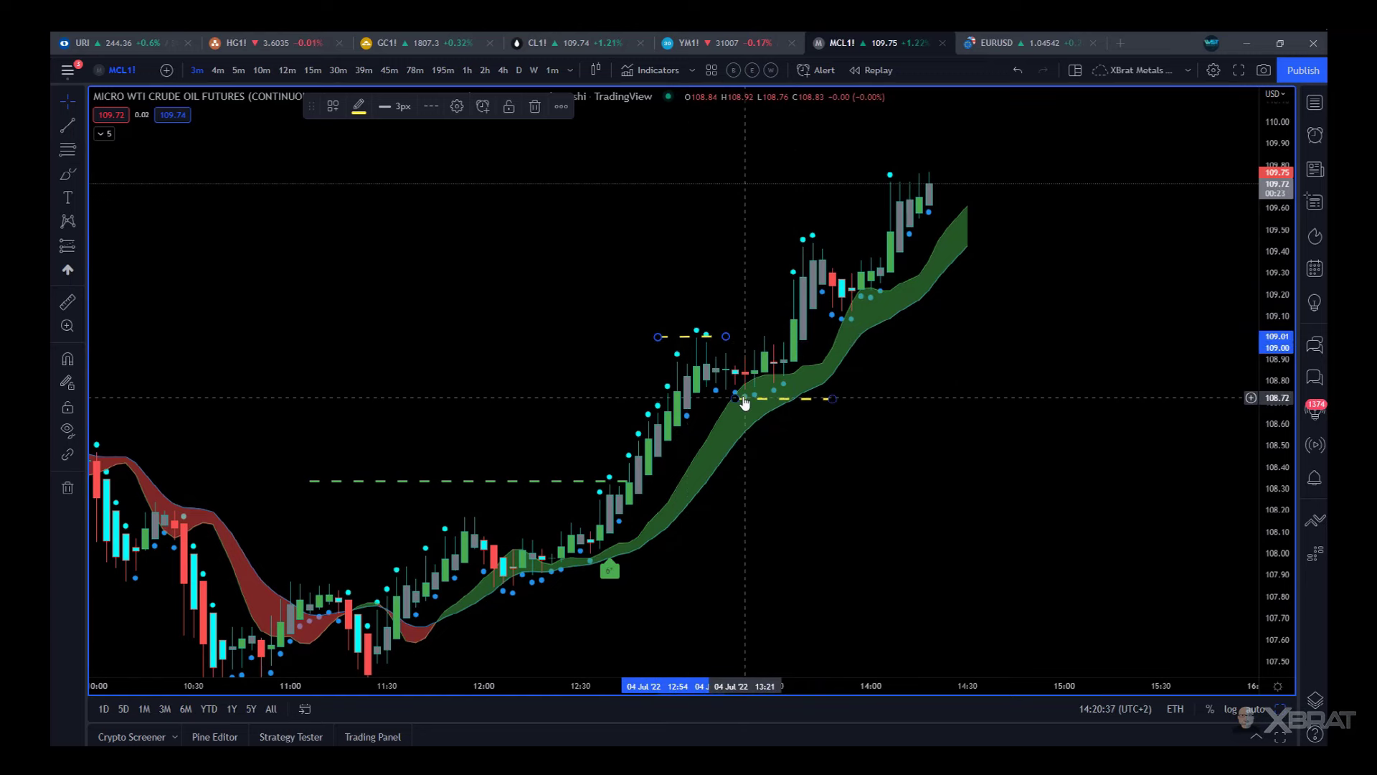
- Move the upper yellow line to the next swing high at about 109.44 and the lower one to about 109.10
{"action": "mouse_move", "coordinate": [678, 336]}
{"action": "left_mouse_down"}
{"action": "mouse_move", "coordinate": [782, 276]}
{"action": "mouse_move", "coordinate": [785, 242]}
{"action": "left_mouse_up"}
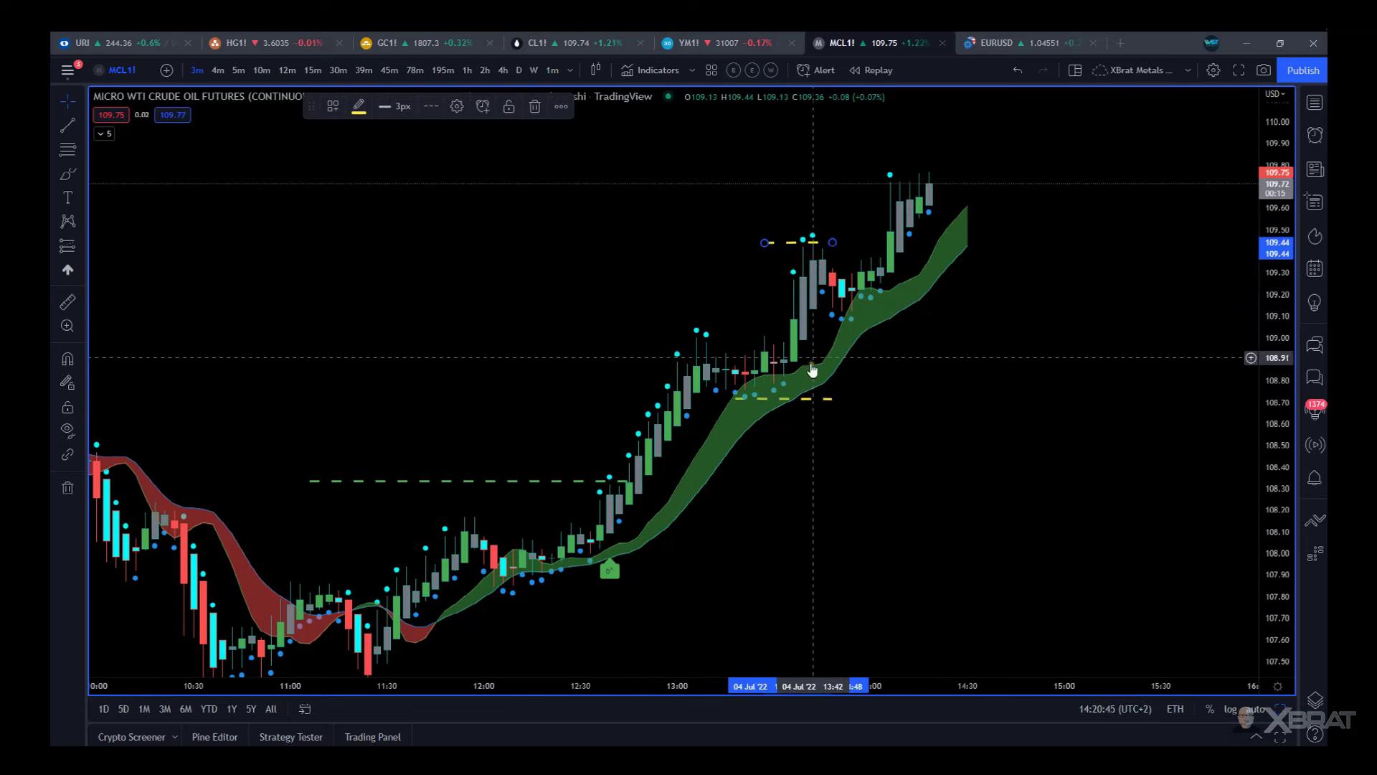
{"action": "mouse_move", "coordinate": [810, 404]}
{"action": "left_mouse_down"}
{"action": "mouse_move", "coordinate": [901, 344]}
{"action": "mouse_move", "coordinate": [899, 322]}
{"action": "left_mouse_up"}
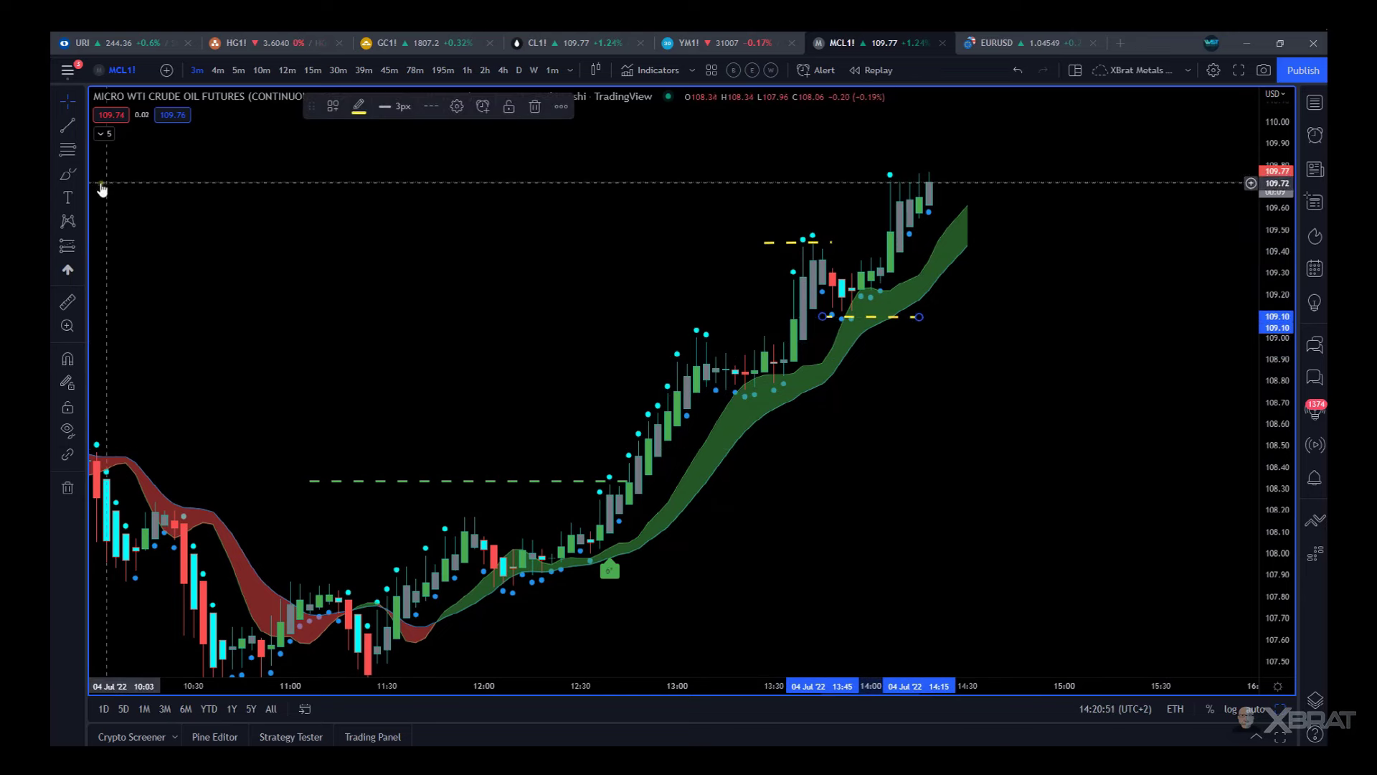
- Measure the price distance from the green dashed entry line up to the lower yellow dashed trailing-stop line
{"action": "left_click", "coordinate": [67, 301]}
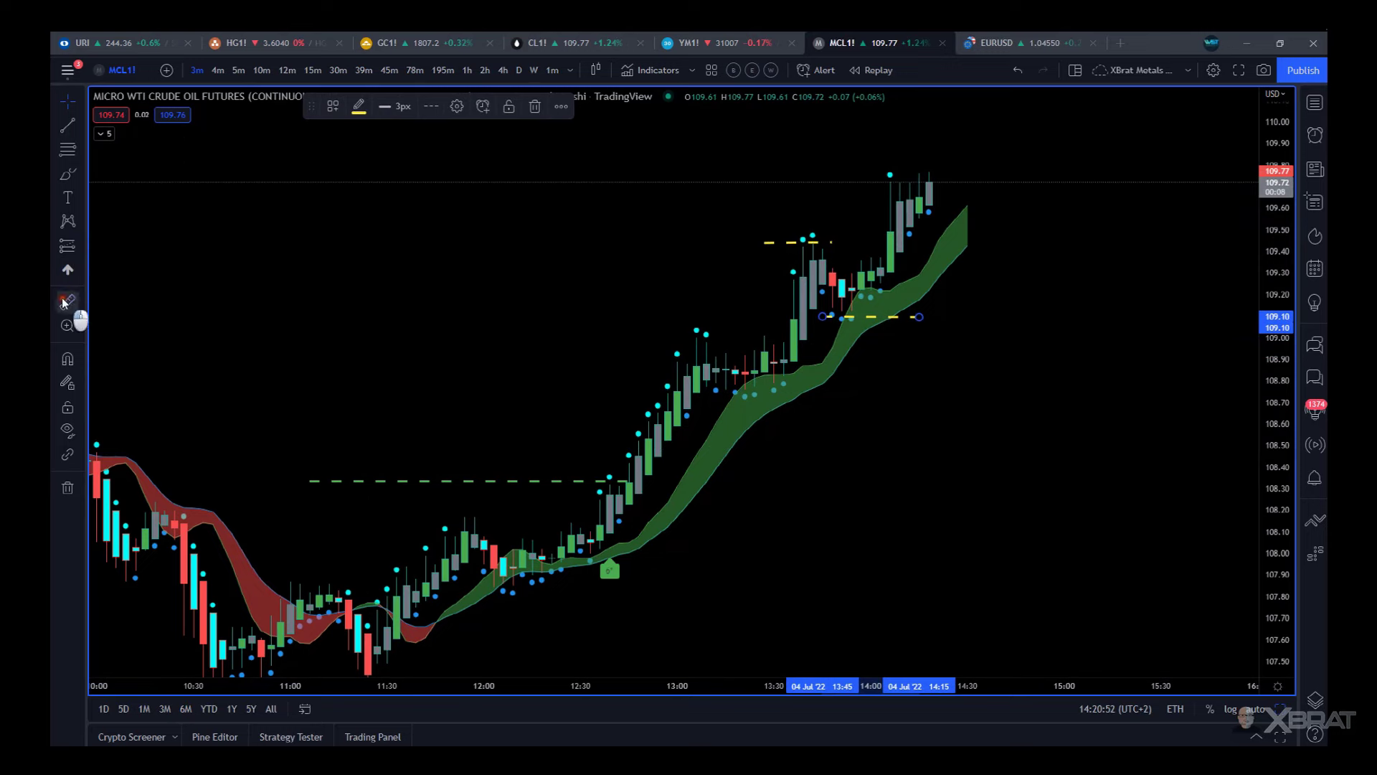
{"action": "left_click", "coordinate": [542, 480]}
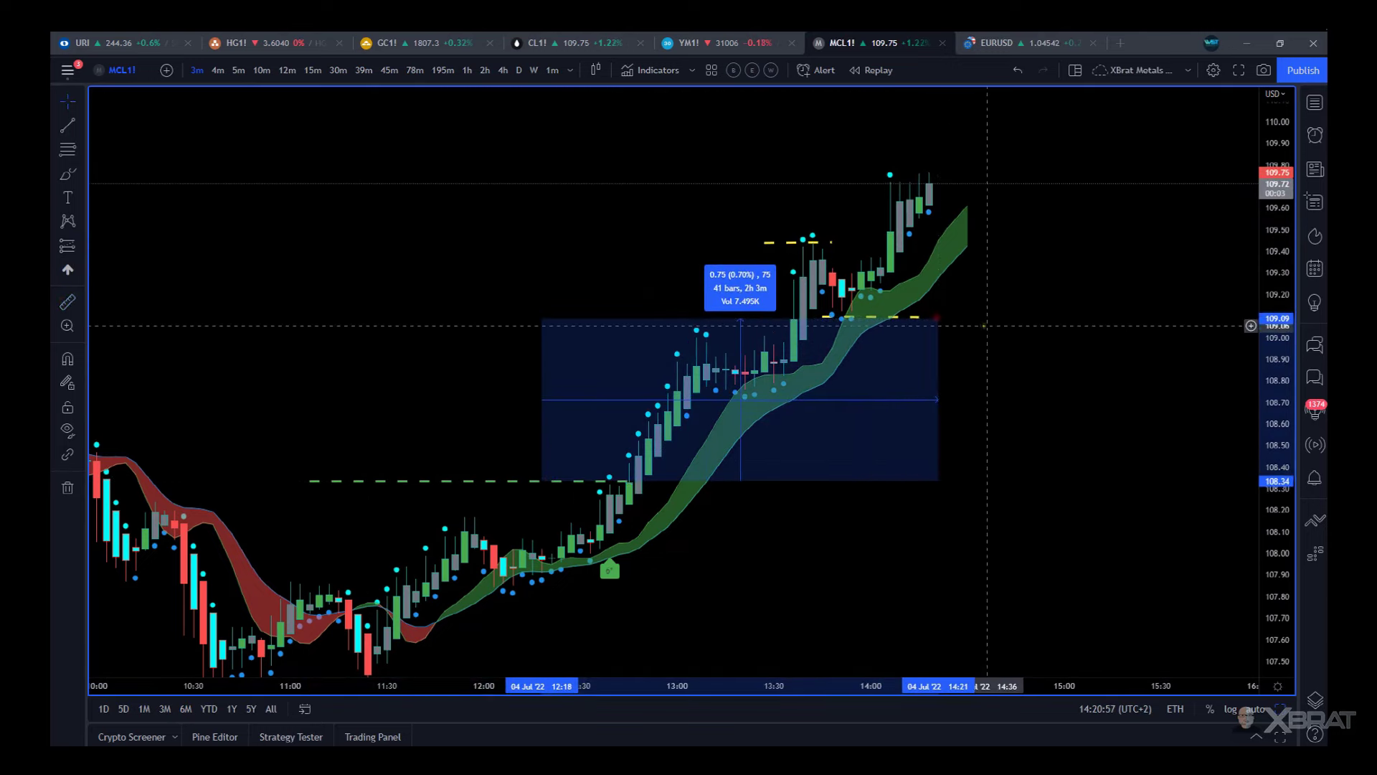
{"action": "left_click", "coordinate": [1123, 452]}
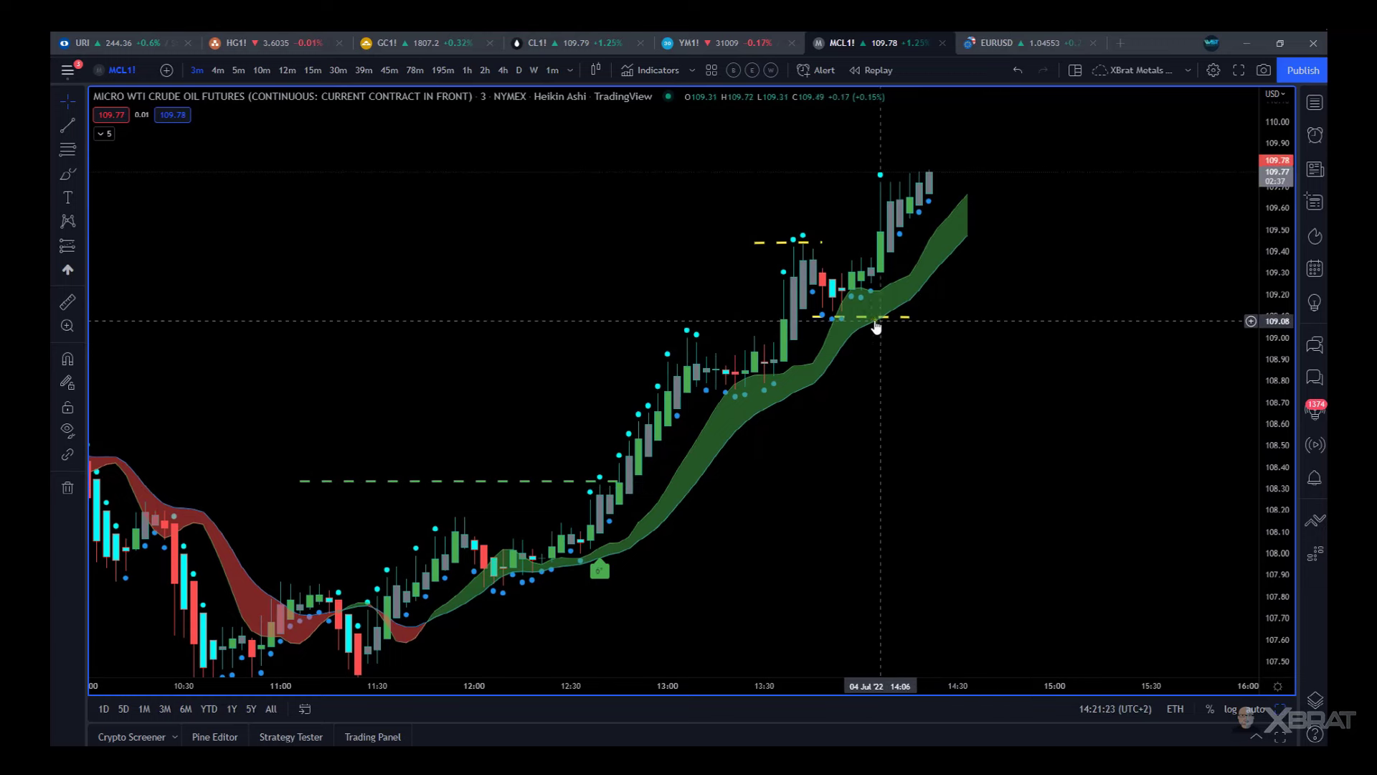
- Measure the price move from the green dashed entry line up to the current market price, then clear the measurement
{"action": "left_click_drag", "start_coordinate": [927, 413], "coordinate": [956, 428]}
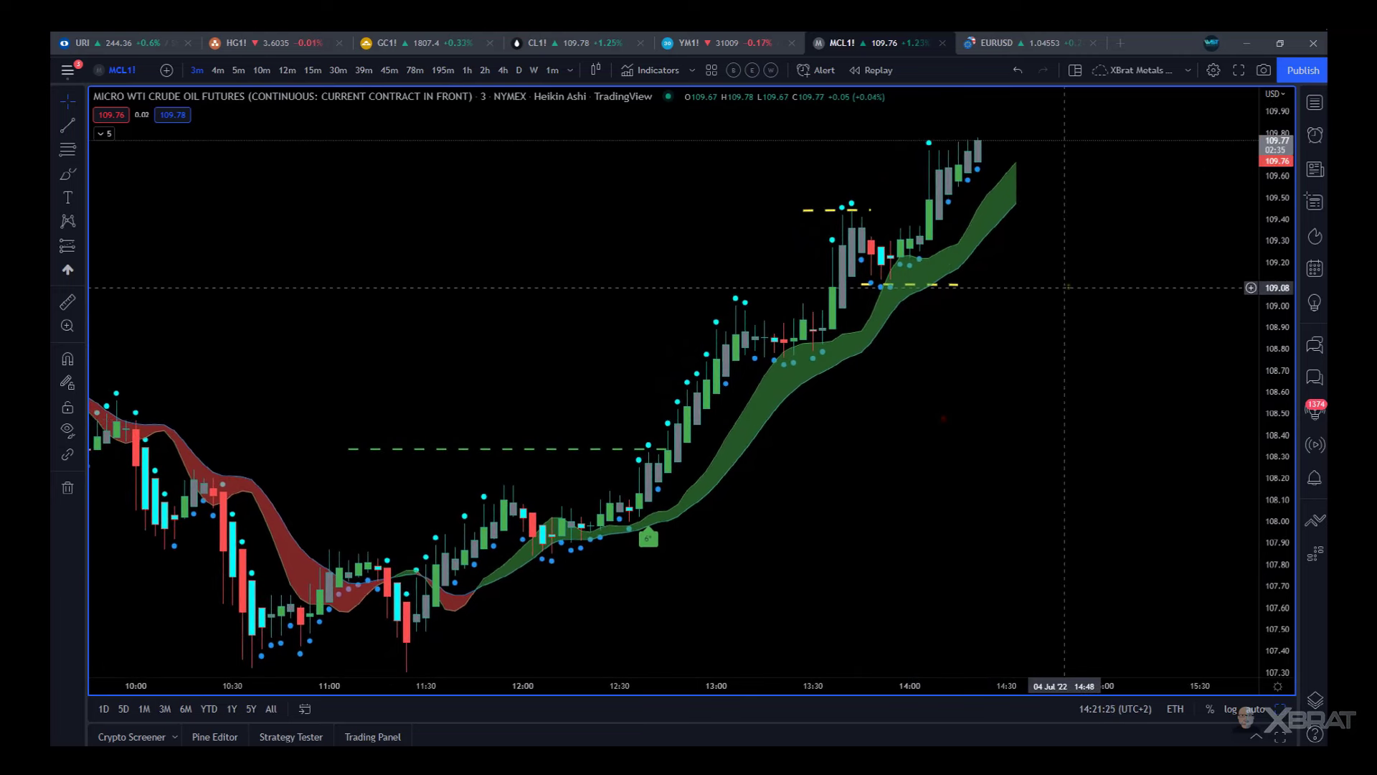
{"action": "left_click", "coordinate": [67, 302]}
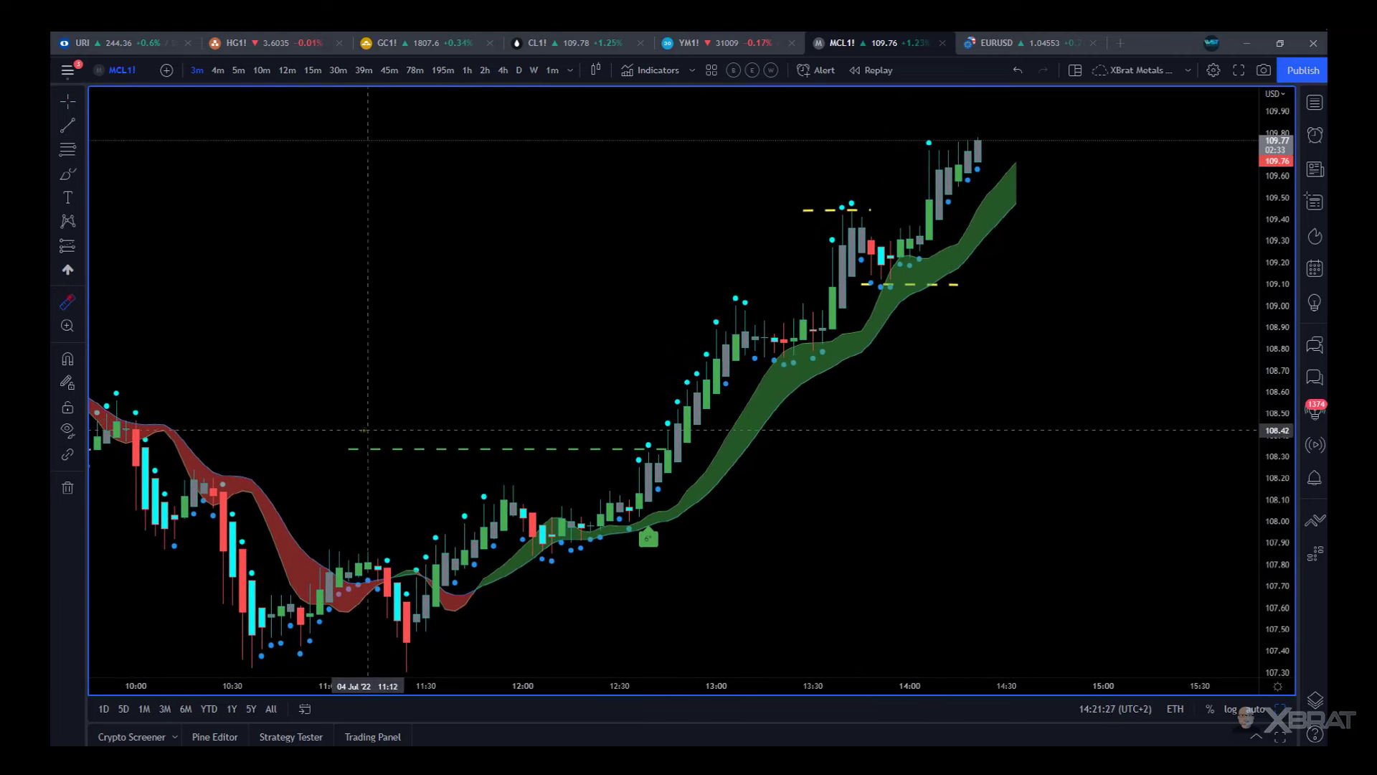
{"action": "left_click", "coordinate": [436, 448]}
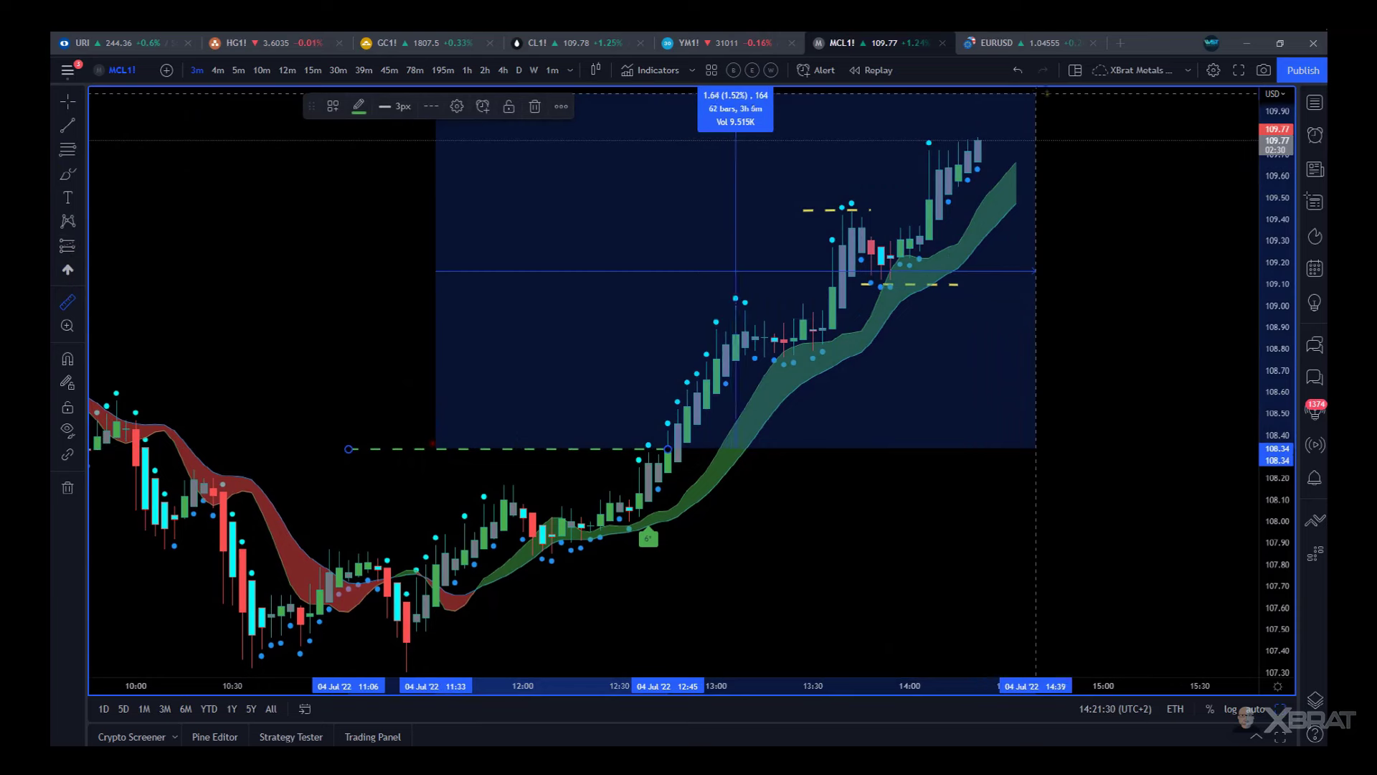
{"action": "left_click", "coordinate": [1074, 142]}
{"action": "left_click", "coordinate": [1069, 542]}
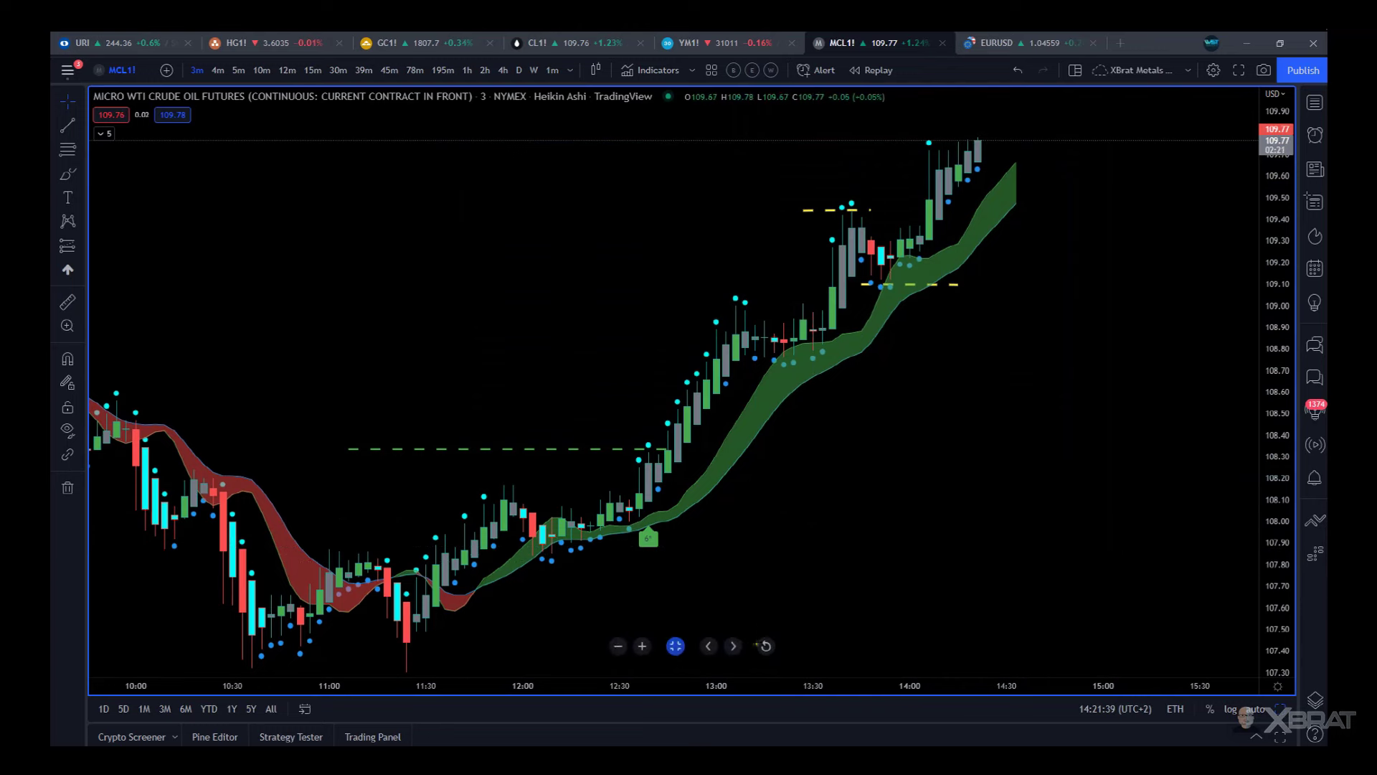
- Examine the day's earlier signals, from the 06:54 buy and 09:39 sell to the 12:39 buy and the latest candles
{"action": "left_click_drag", "start_coordinate": [732, 686], "coordinate": [825, 687]}
{"action": "left_click_drag", "start_coordinate": [79, 476], "coordinate": [323, 476]}
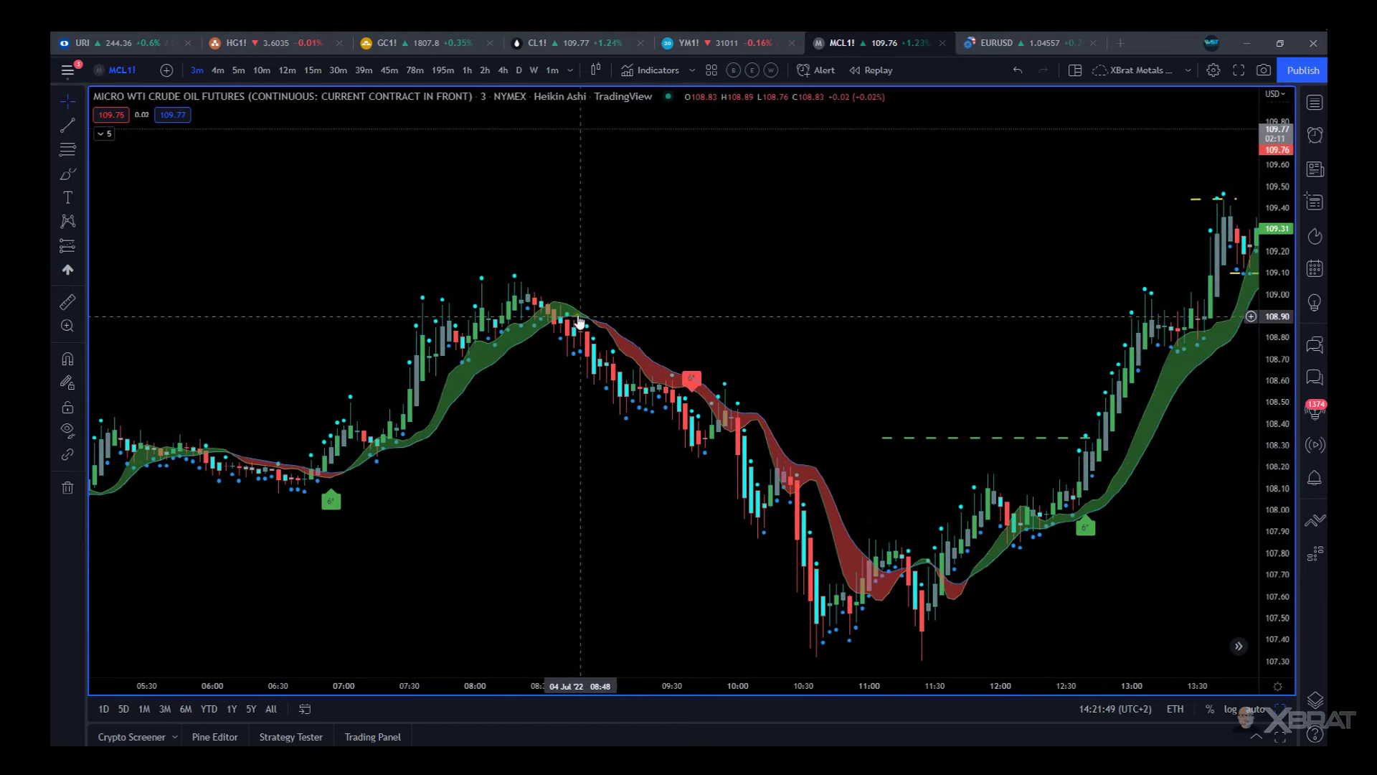
{"action": "left_click_drag", "start_coordinate": [816, 272], "coordinate": [731, 245]}
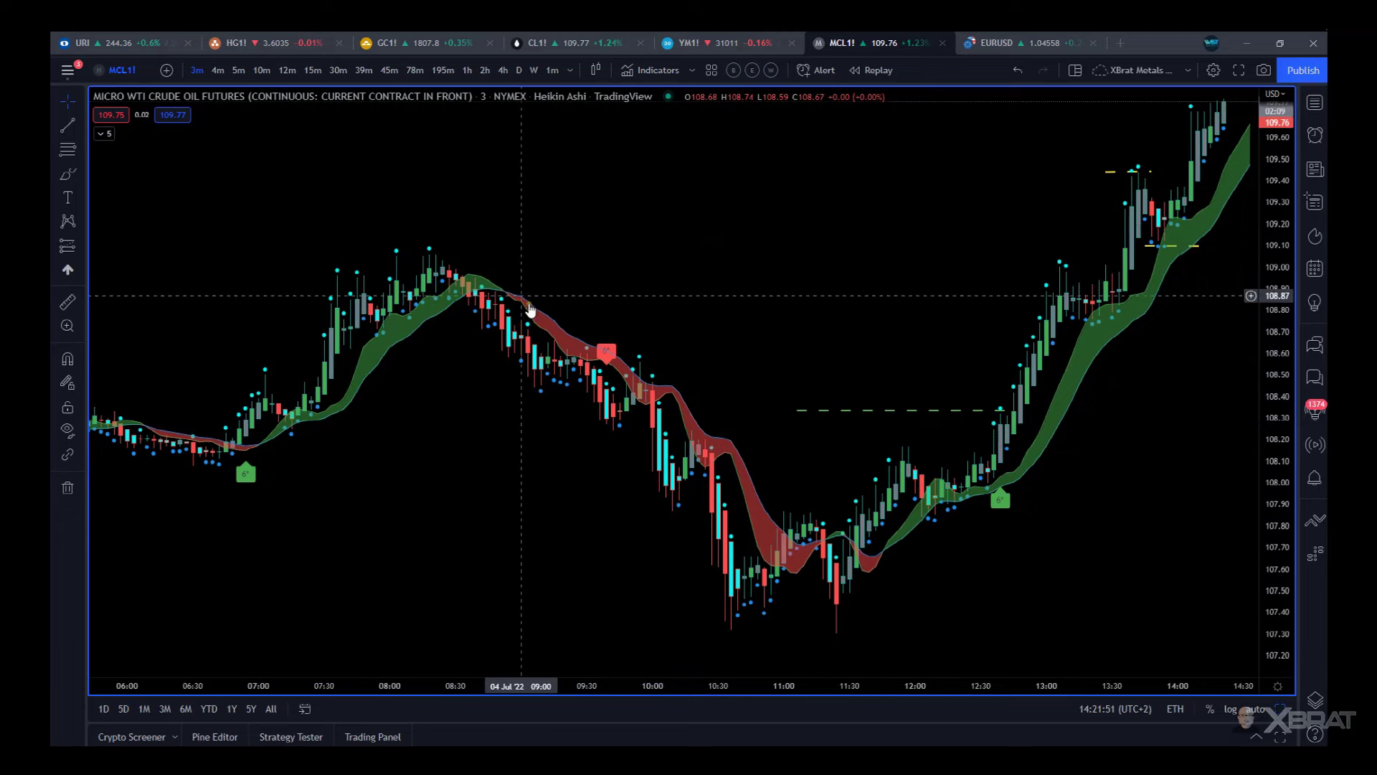
{"action": "left_click_drag", "start_coordinate": [1182, 512], "coordinate": [1024, 553]}
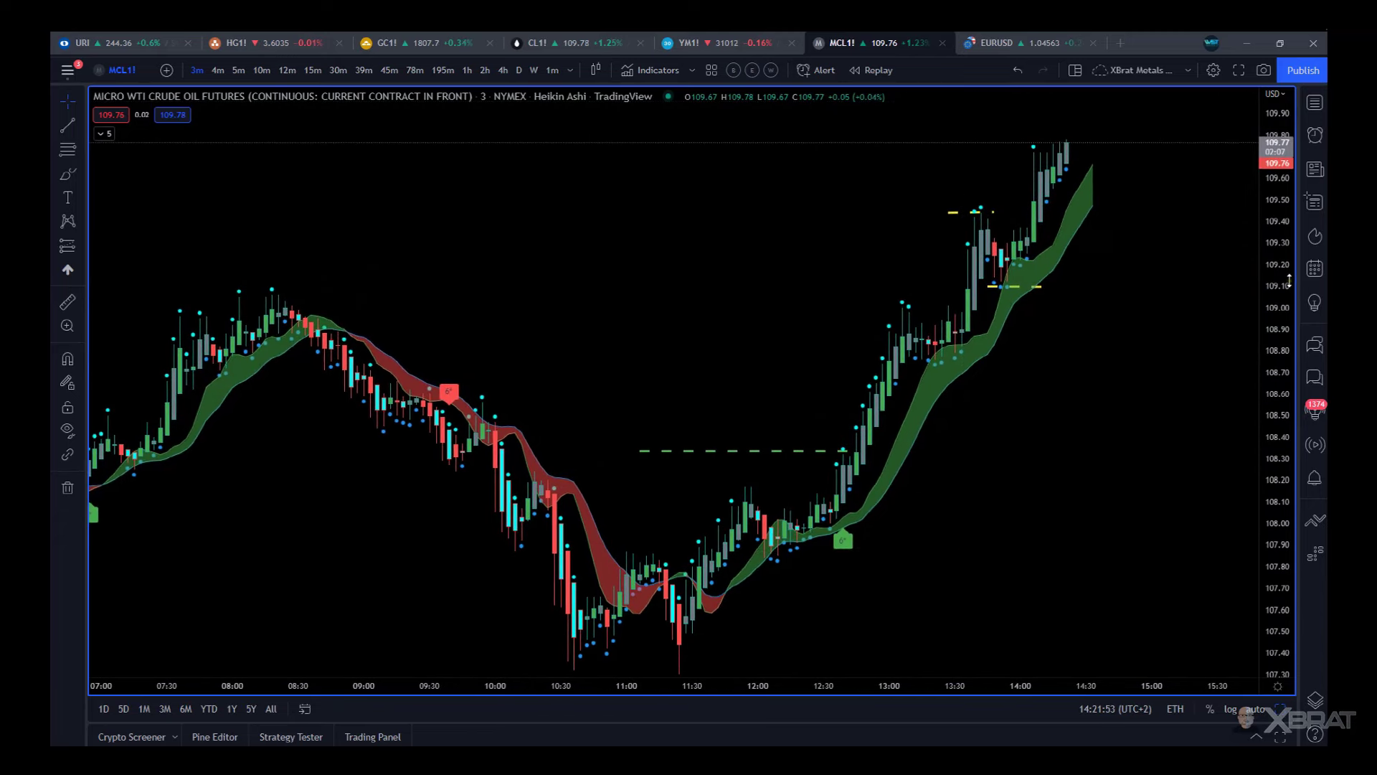
{"action": "left_click_drag", "start_coordinate": [1283, 233], "coordinate": [1288, 281]}
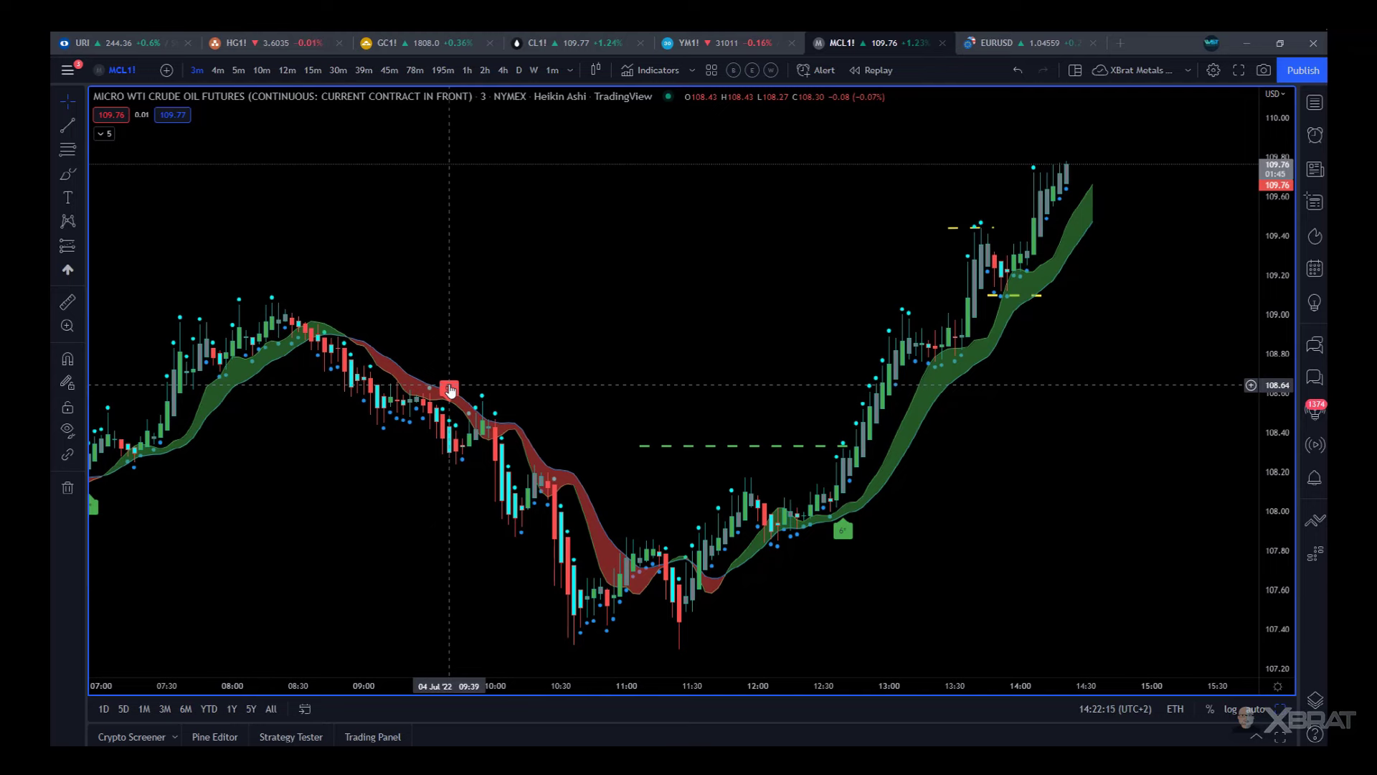
{"action": "left_click_drag", "start_coordinate": [450, 389], "coordinate": [486, 479]}
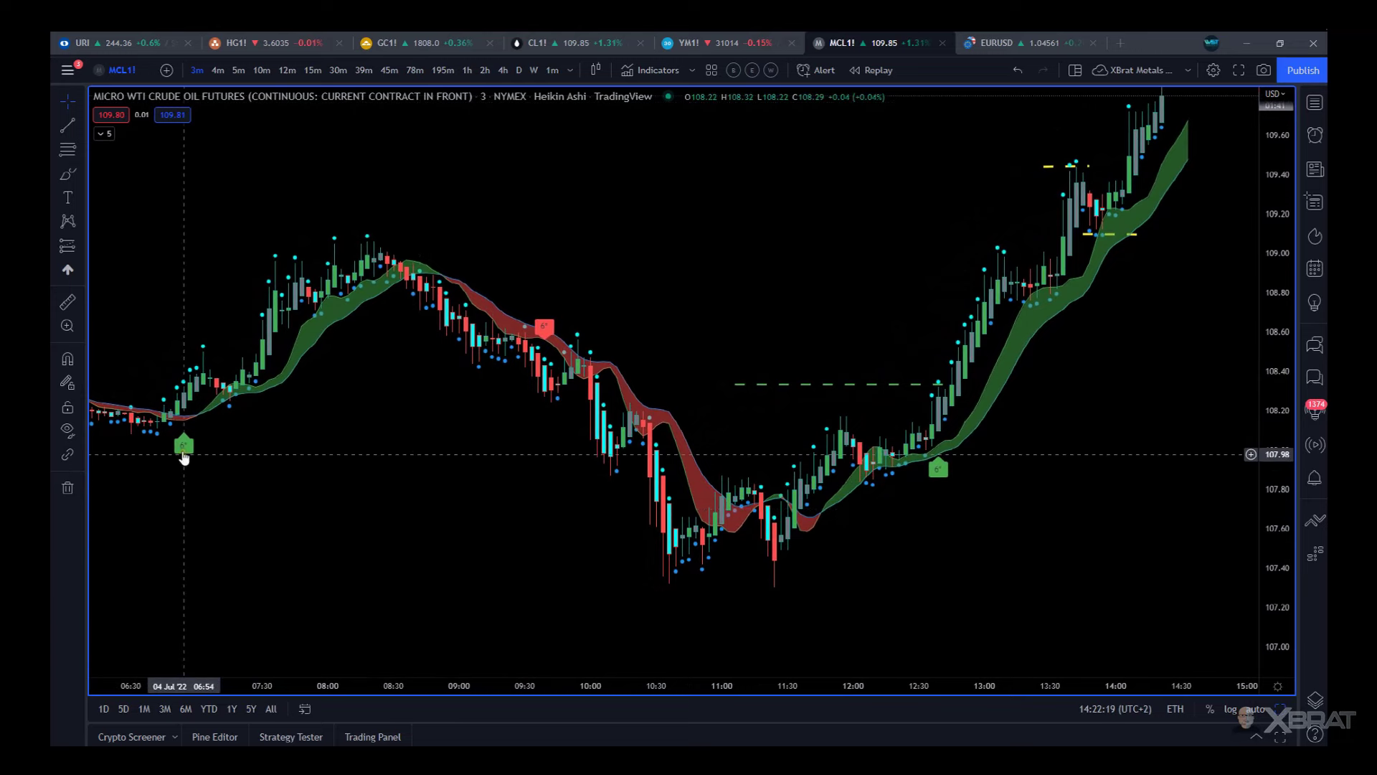
{"action": "left_click_drag", "start_coordinate": [1119, 430], "coordinate": [1068, 484]}
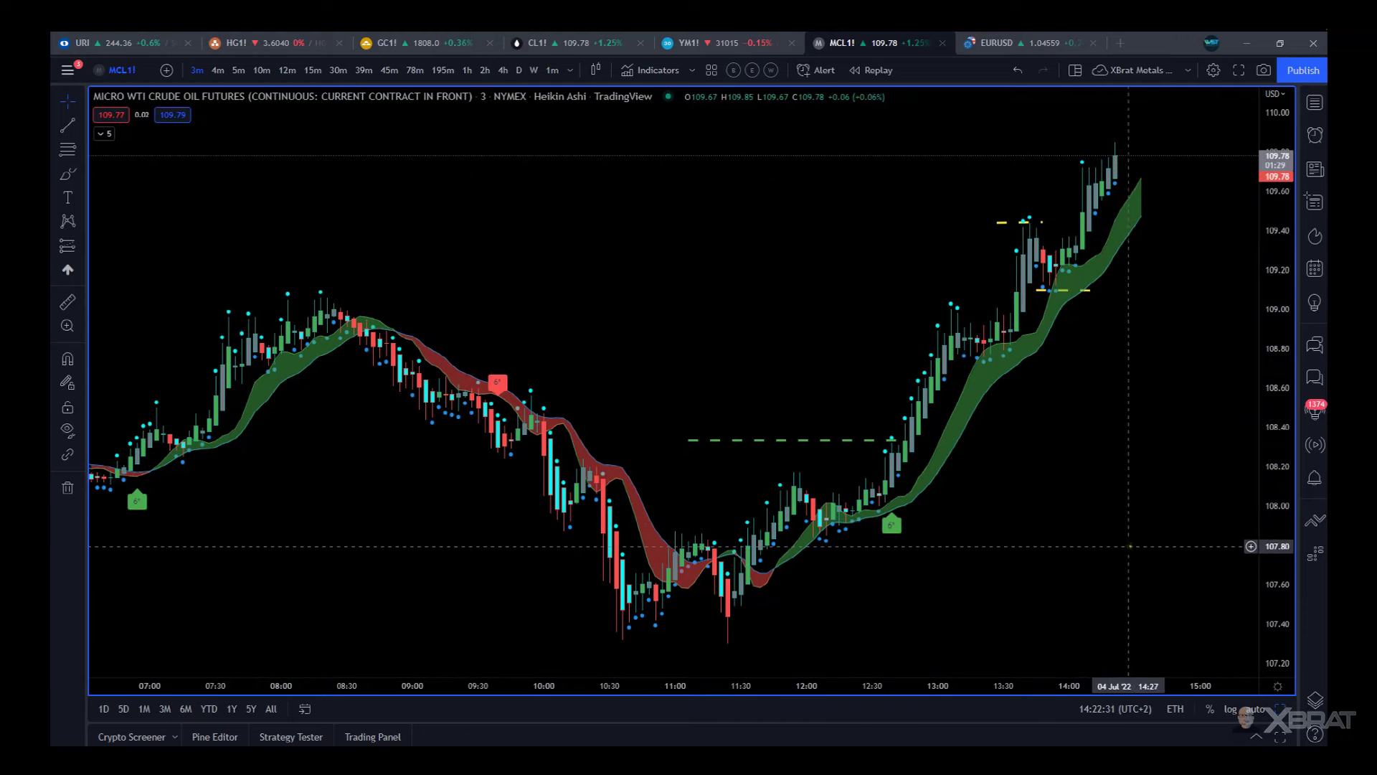
{"action": "left_click_drag", "start_coordinate": [1053, 529], "coordinate": [1085, 512]}
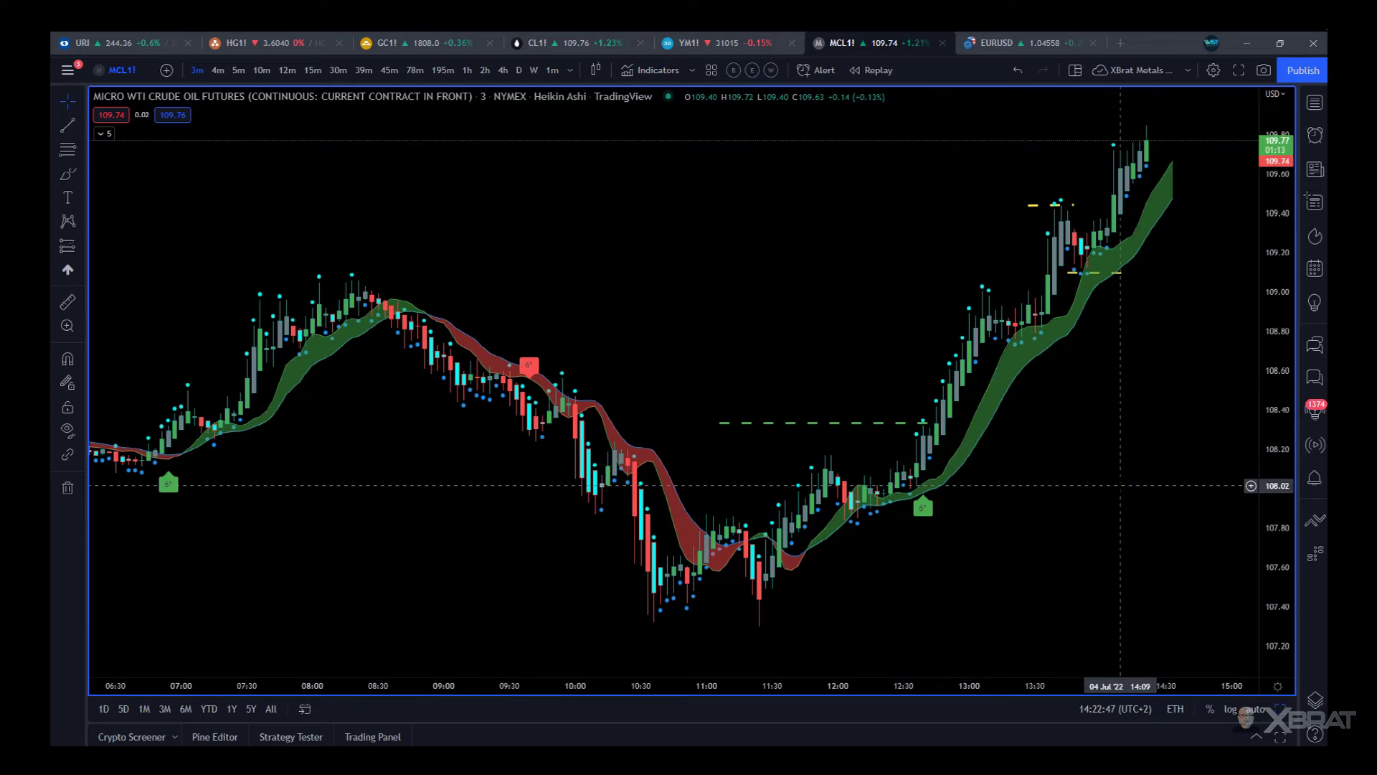
{"action": "left_click_drag", "start_coordinate": [1076, 497], "coordinate": [1110, 492]}
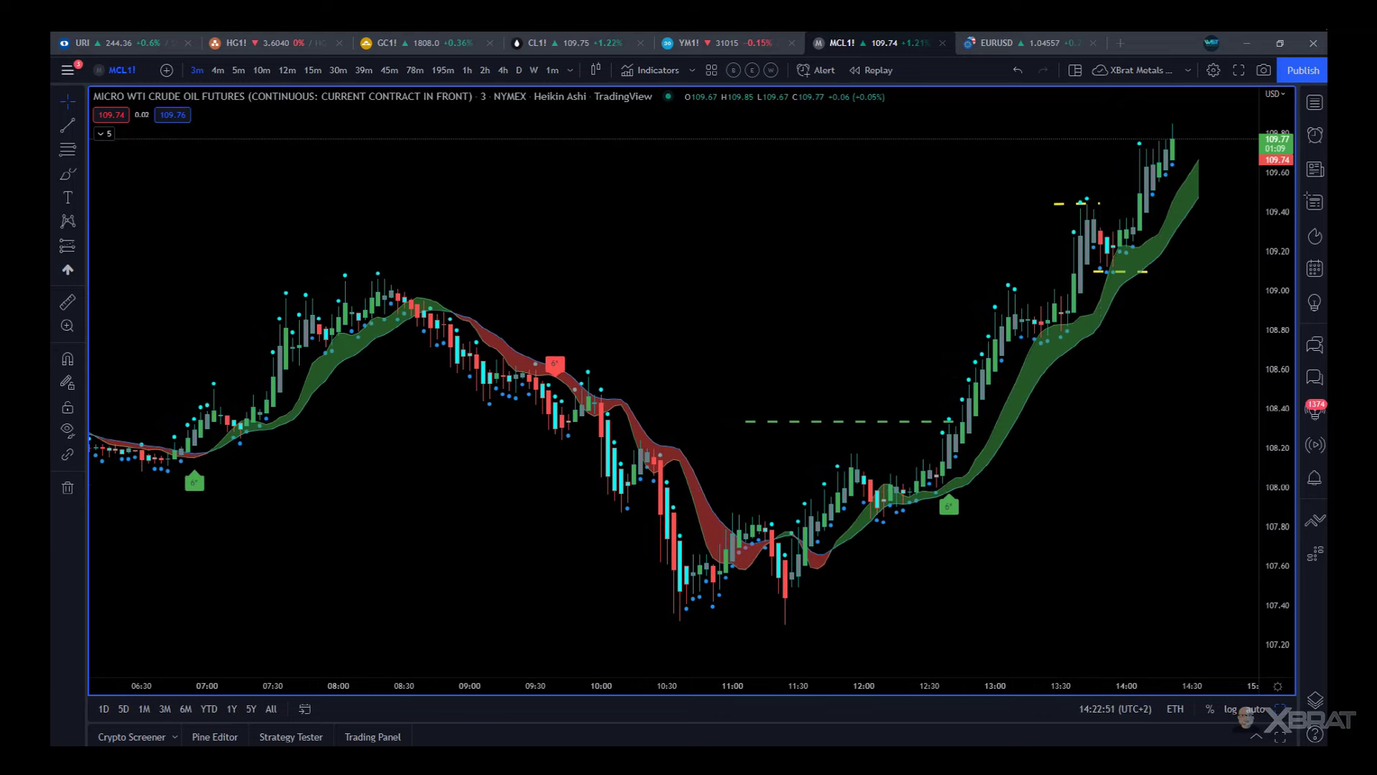